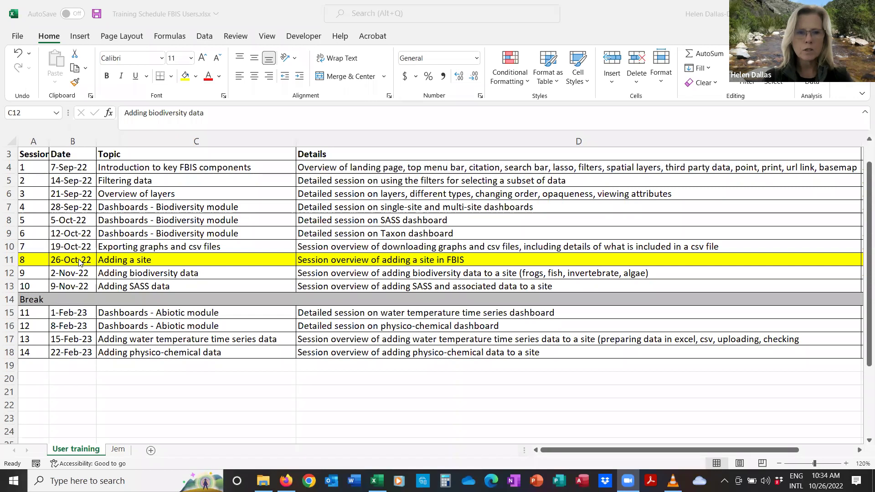
- Switch to Firefox, bring up the FBIS testing site's map and highlight its web address
{"action": "key", "text": "alt+Tab"}
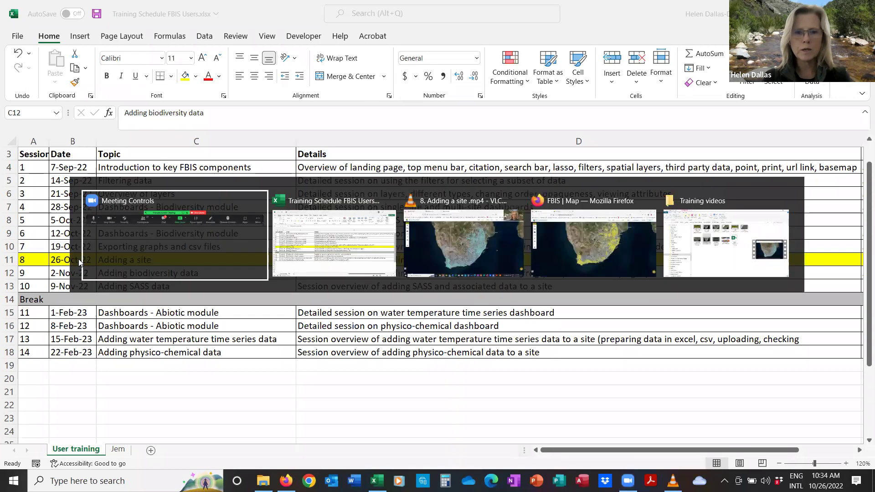
{"action": "key", "text": "alt+Tab"}
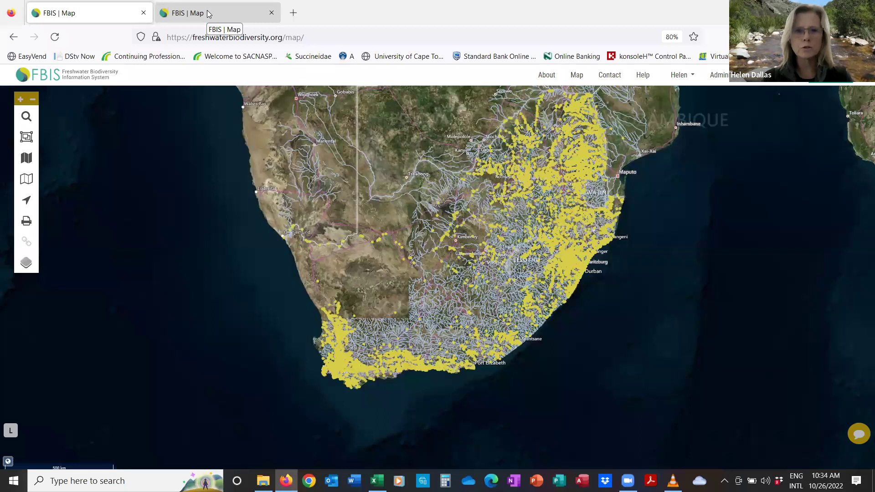
{"action": "left_click", "coordinate": [209, 13]}
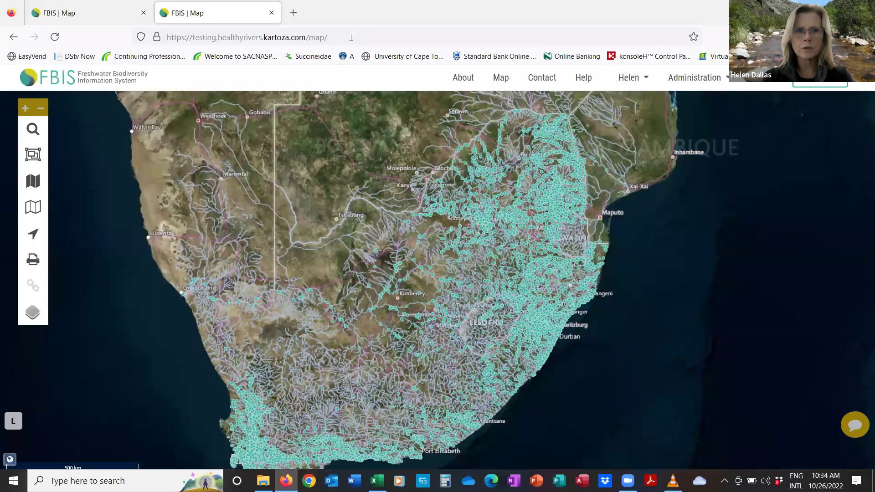
{"action": "left_click_drag", "start_coordinate": [351, 37], "coordinate": [164, 35]}
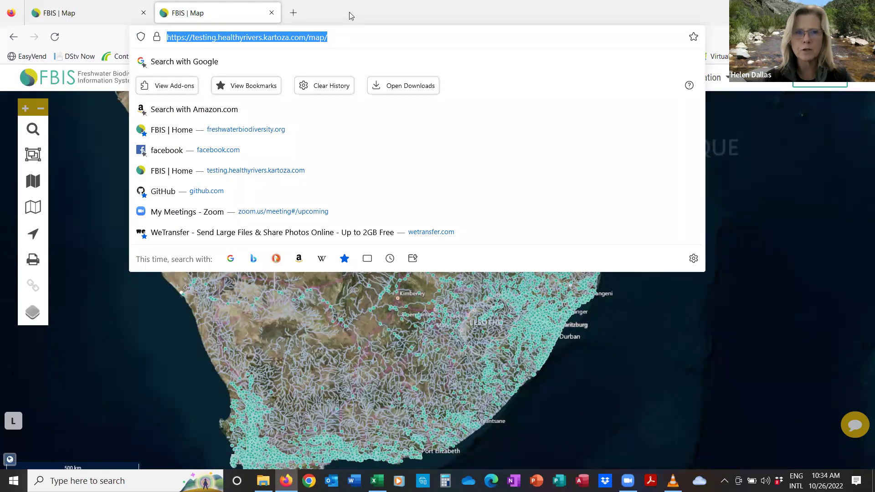
{"action": "left_click", "coordinate": [741, 120]}
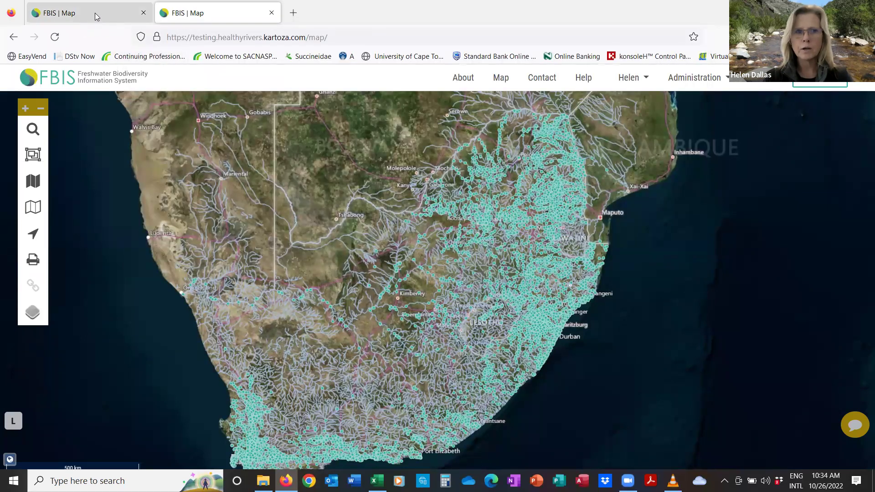
- Open the Help page on the live FBIS site and locate the FBIS Testing Site link
{"action": "key", "text": "ctrl+shift+Tab"}
{"action": "left_click", "coordinate": [639, 78]}
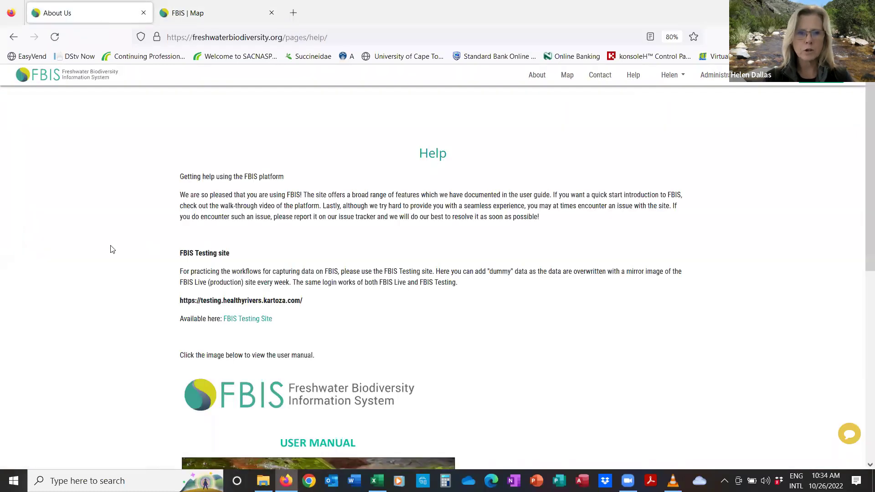
{"action": "scroll", "coordinate": [110, 248], "scroll_direction": "down", "scroll_amount": 2}
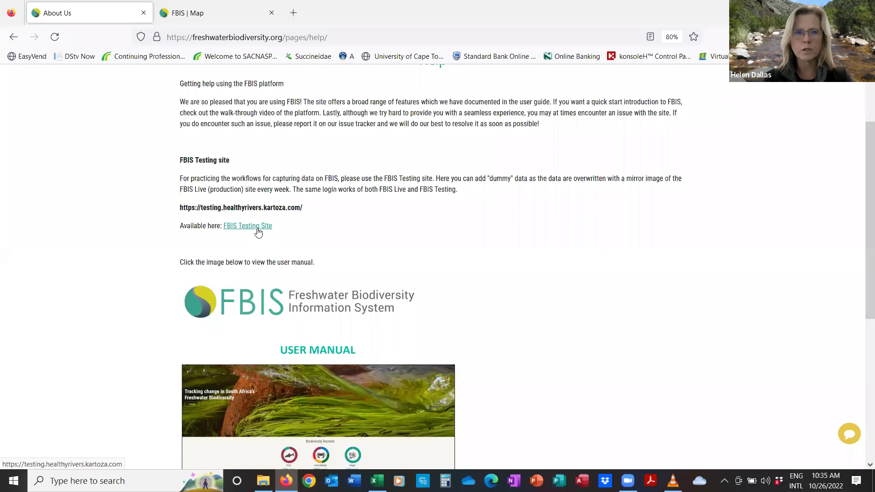
- Return to the testing site's map, and switch to VLC to play the video "8. Adding a site.mp4"
{"action": "left_click", "coordinate": [207, 15]}
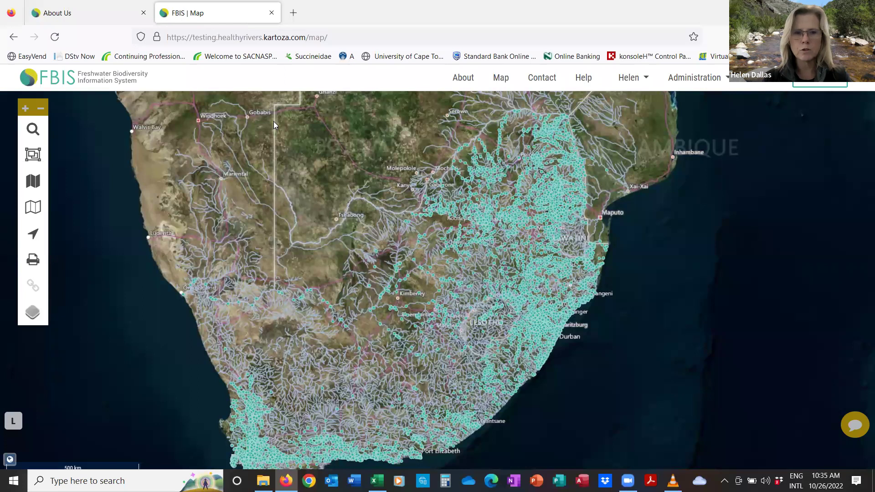
{"action": "key", "text": "alt+Tab"}
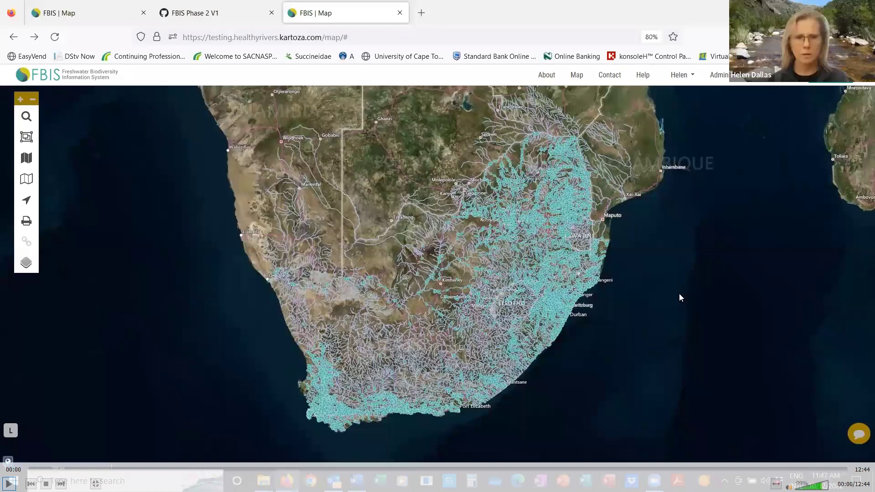
{"action": "key", "text": "space"}
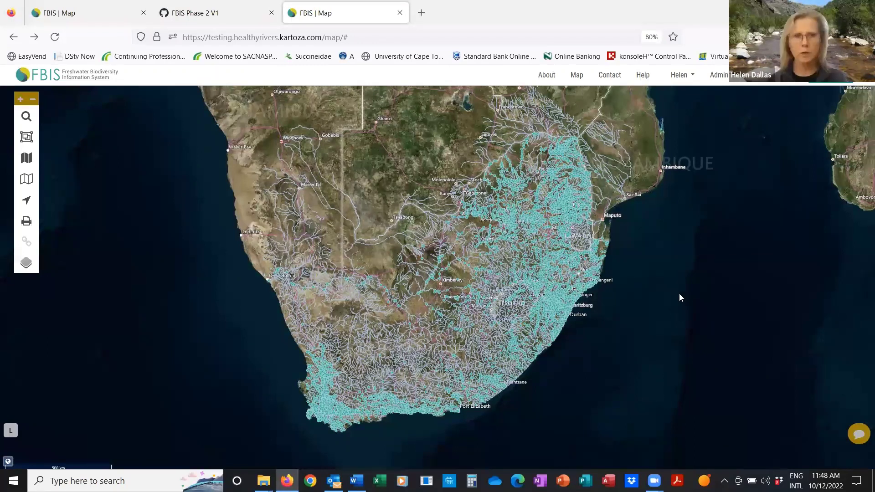
- Highlight the testing site's full web address and bring up the live FBIS map for comparison
{"action": "left_click_drag", "start_coordinate": [348, 37], "coordinate": [325, 37]}
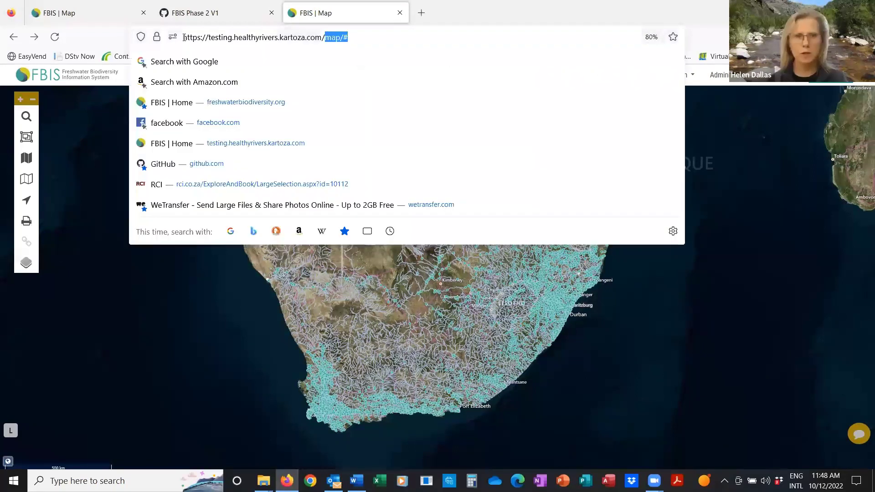
{"action": "left_click_drag", "start_coordinate": [184, 37], "coordinate": [158, 37]}
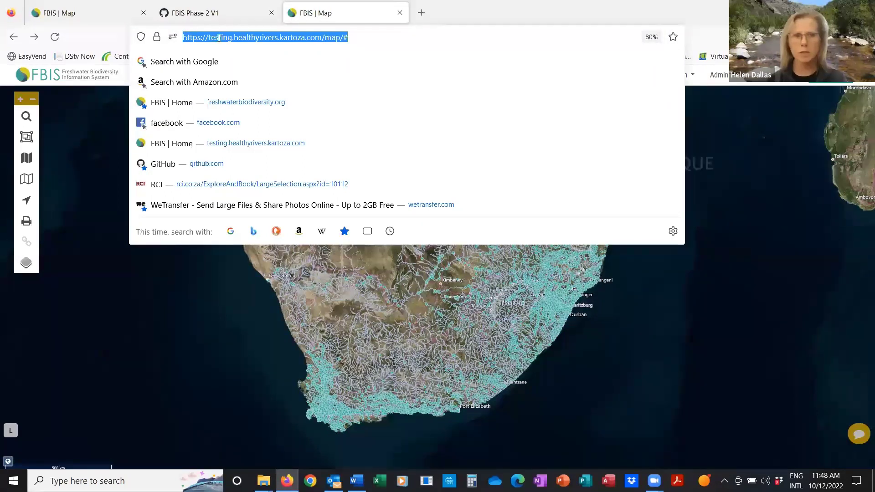
{"action": "left_click", "coordinate": [668, 352]}
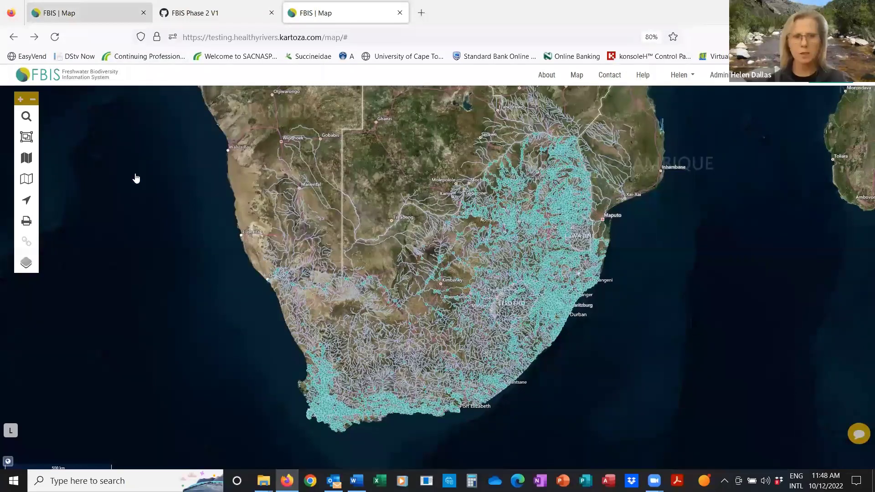
{"action": "key", "text": "ctrl+1"}
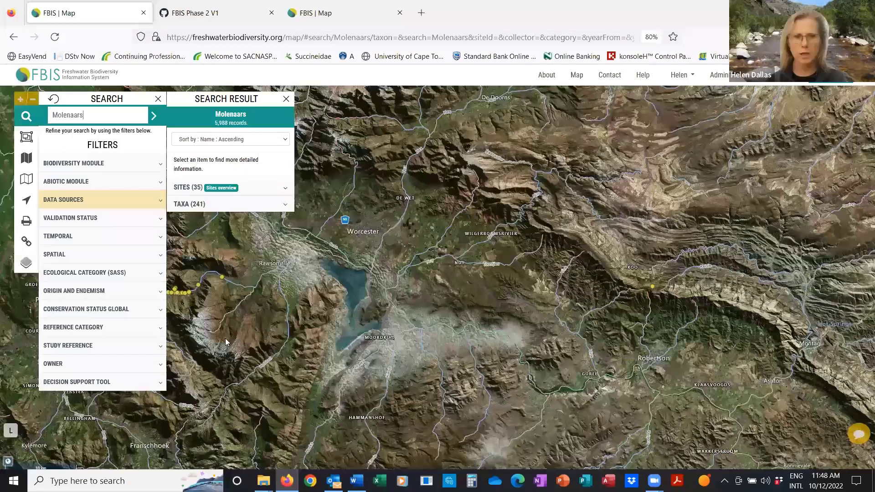
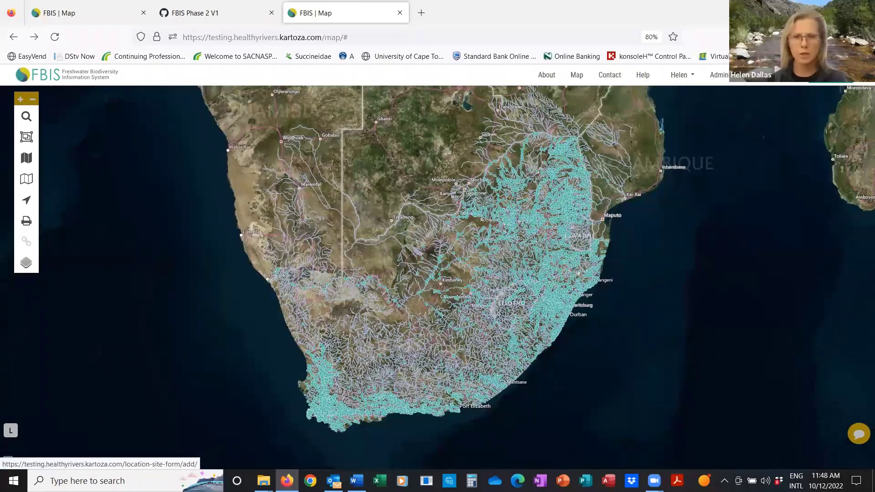
- Open the form for adding a location site on the testing site and review its fields
{"action": "left_click", "coordinate": [26, 200]}
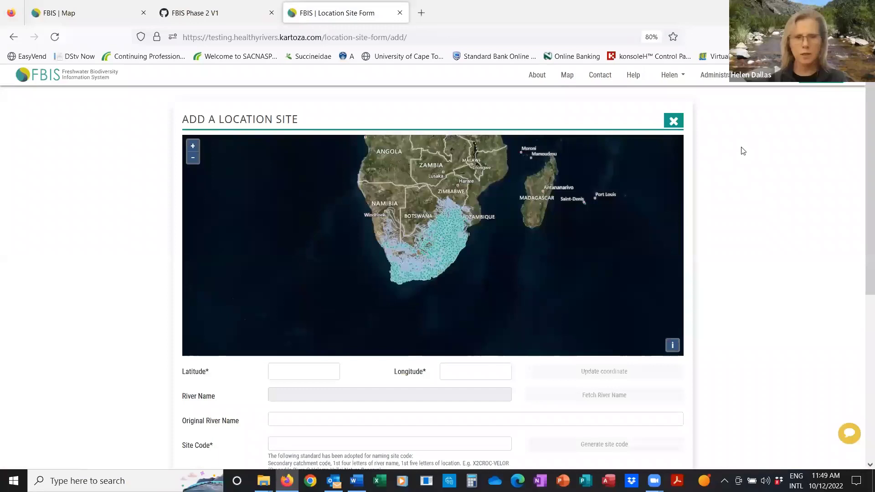
{"action": "scroll", "coordinate": [754, 153], "scroll_direction": "down", "scroll_amount": 6}
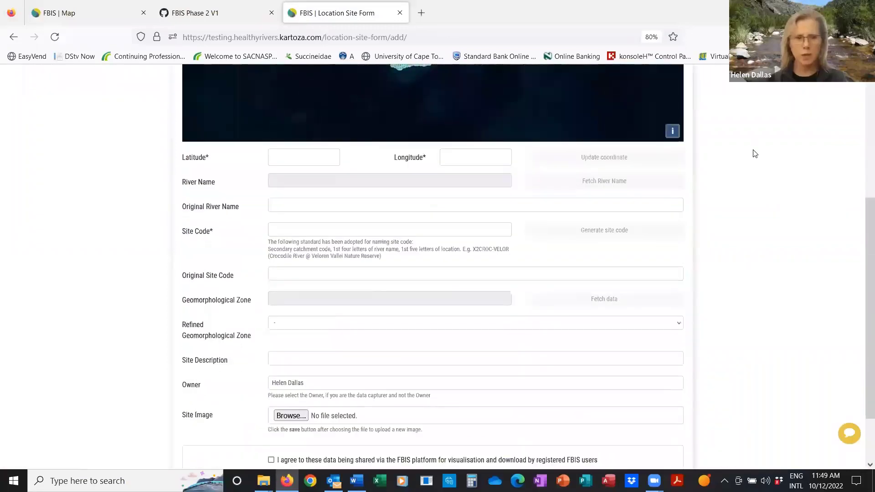
{"action": "scroll", "coordinate": [759, 180], "scroll_direction": "up", "scroll_amount": 1}
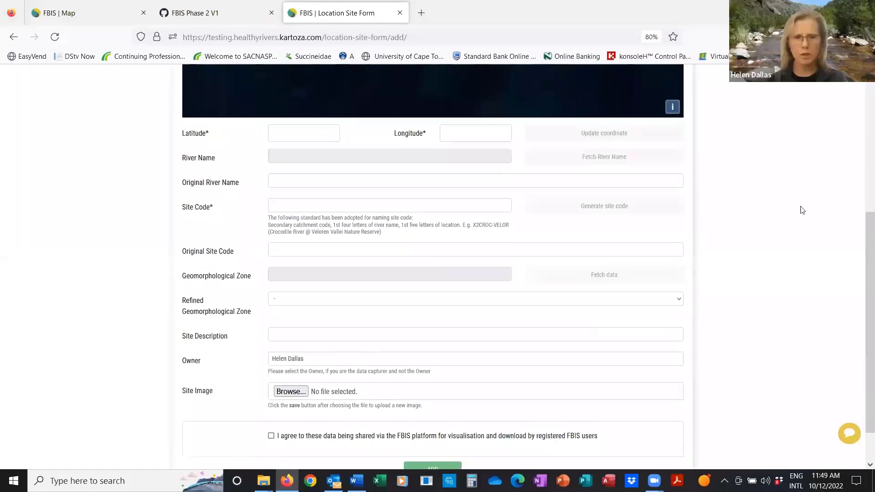
{"action": "scroll", "coordinate": [797, 200], "scroll_direction": "up", "scroll_amount": 3}
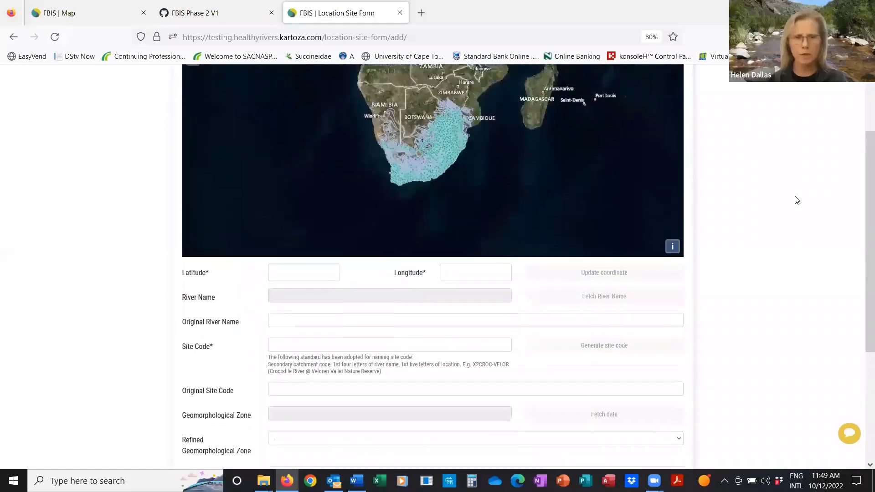
{"action": "scroll", "coordinate": [797, 200], "scroll_direction": "up", "scroll_amount": 1}
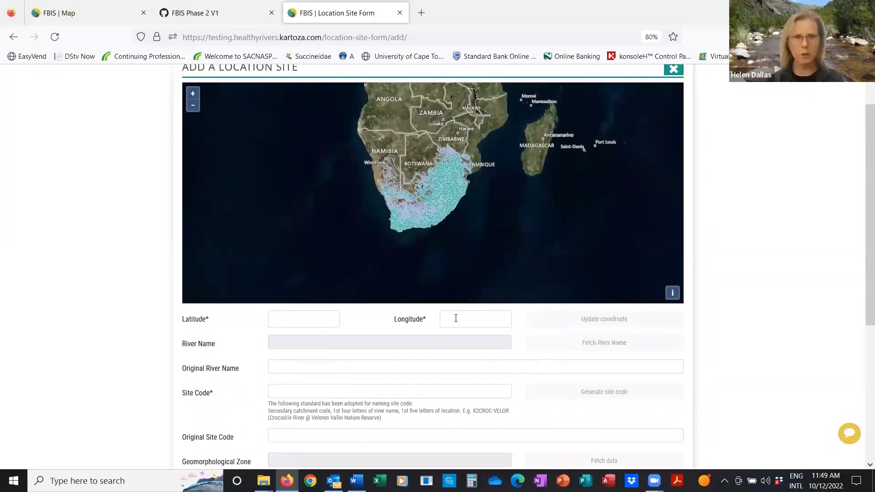
- Copy the latitude -33.725671018300986 from the Word document into the location form's Latitude field
{"action": "key", "text": "alt+Tab"}
{"action": "key", "text": "alt+Tab"}
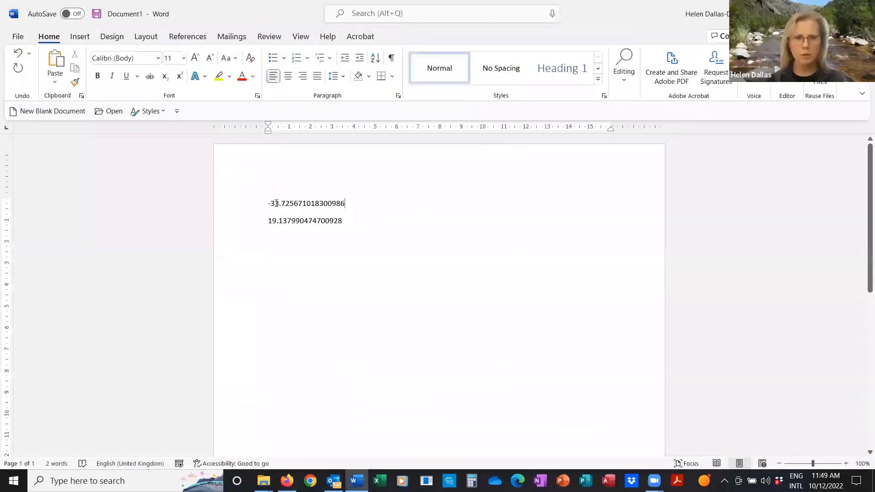
{"action": "double_click", "coordinate": [276, 204]}
{"action": "key", "text": "ctrl+c"}
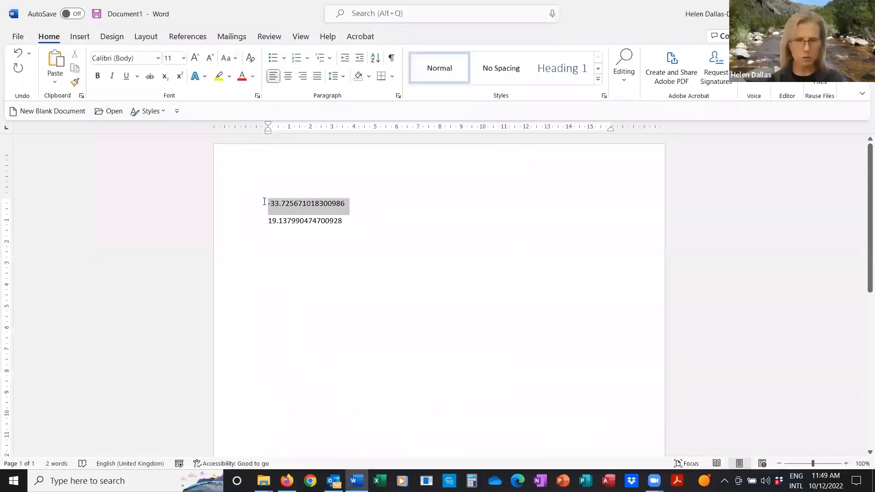
{"action": "key", "text": "alt+Tab"}
{"action": "left_click", "coordinate": [298, 318]}
{"action": "key", "text": "ctrl+v"}
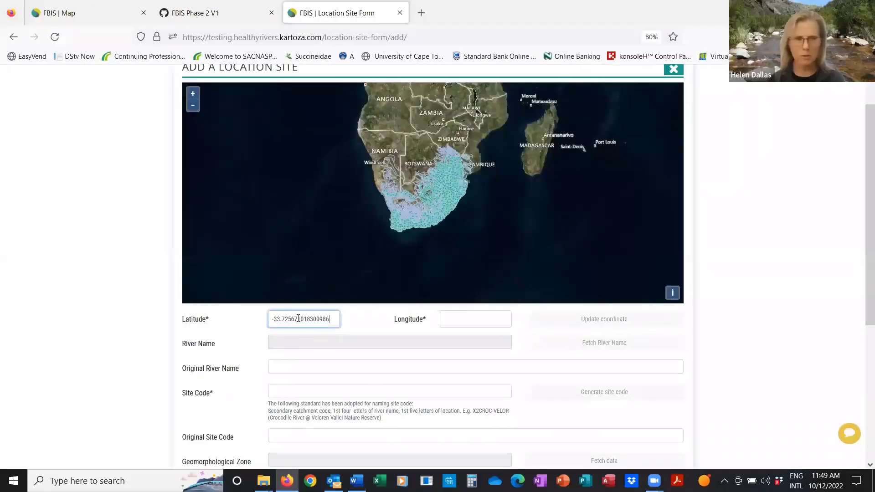
- Copy the longitude 19.137990474700928 from the Word document into the Longitude field and update the site's coordinate
{"action": "key", "text": "alt+Tab"}
{"action": "left_click", "coordinate": [256, 222]}
{"action": "key", "text": "ctrl+c"}
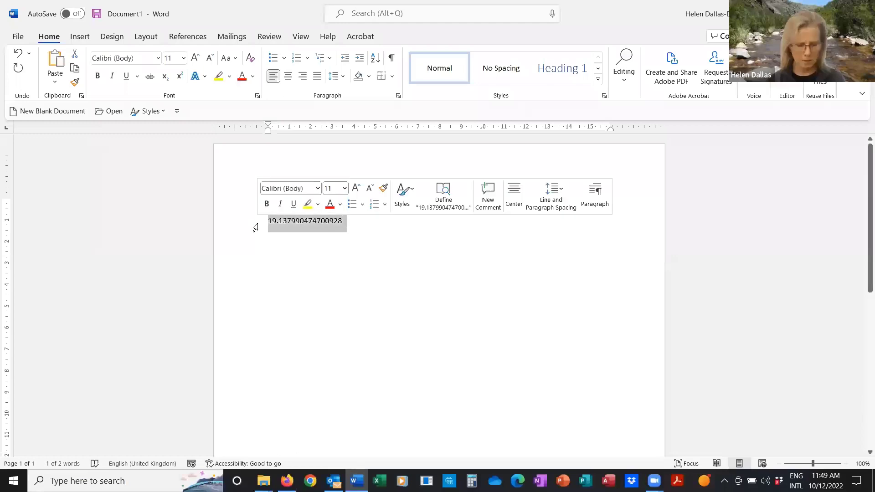
{"action": "key", "text": "alt+Tab"}
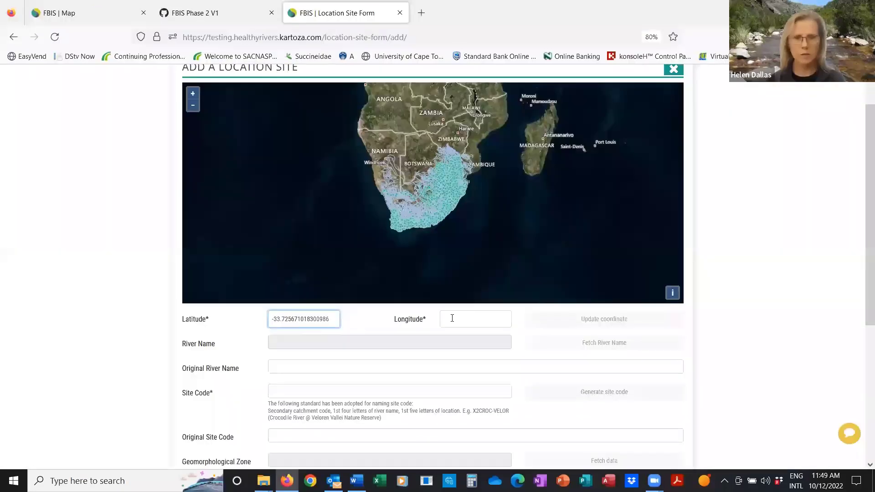
{"action": "left_click", "coordinate": [454, 320]}
{"action": "key", "text": "ctrl+v"}
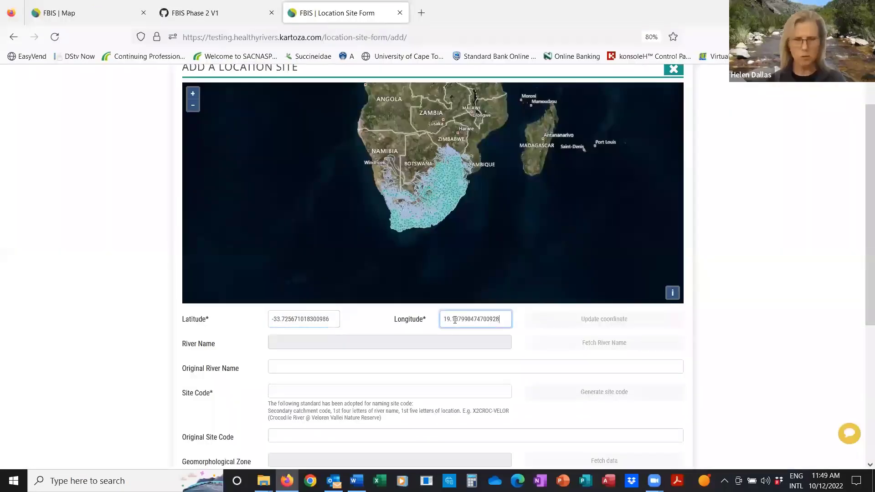
{"action": "left_click", "coordinate": [606, 320]}
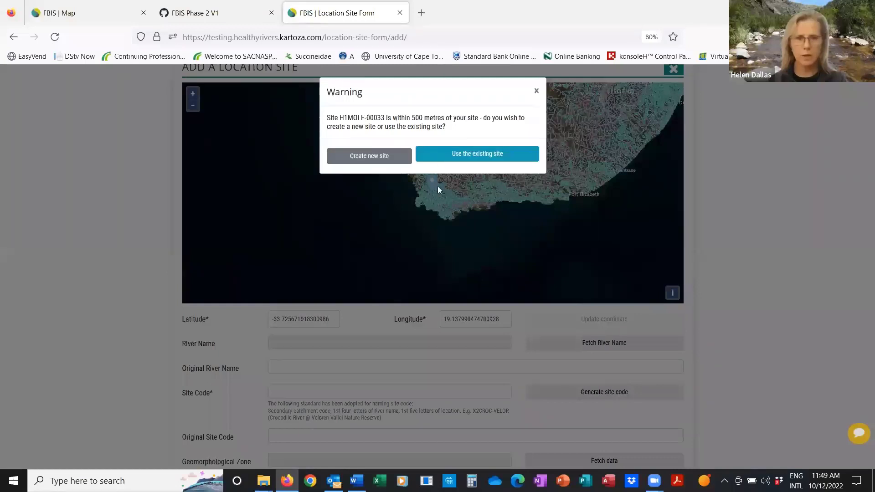
- Reposition the site marker onto the Molenaars river line at about -33.7258, 19.1375, and choose to create a new site
{"action": "left_click", "coordinate": [431, 242]}
{"action": "scroll", "coordinate": [431, 199], "scroll_direction": "up", "scroll_amount": 5}
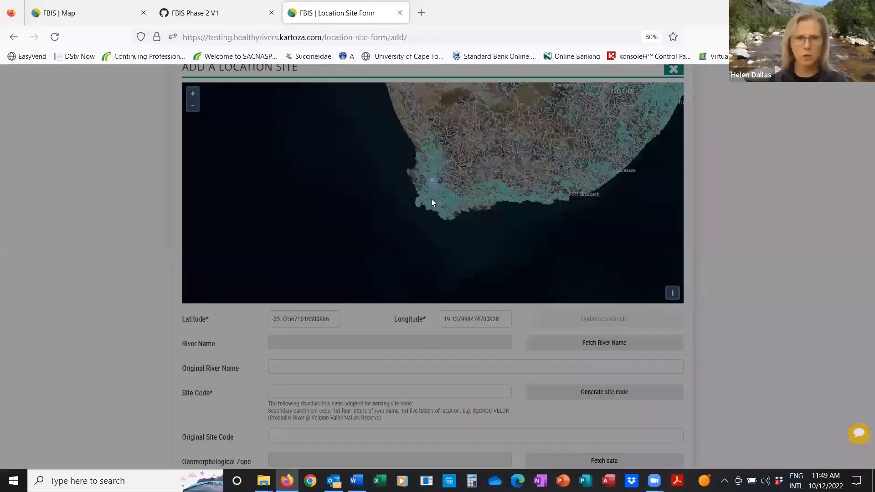
{"action": "scroll", "coordinate": [451, 144], "scroll_direction": "up", "scroll_amount": 3}
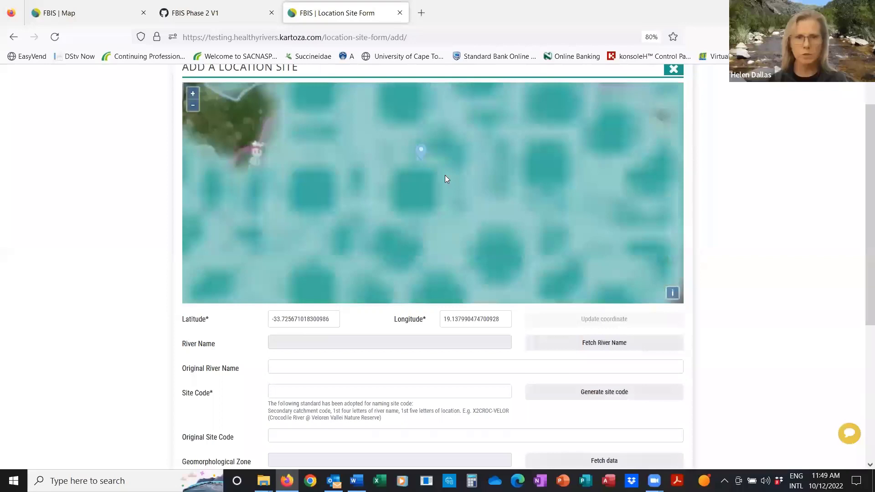
{"action": "scroll", "coordinate": [429, 162], "scroll_direction": "up", "scroll_amount": 4}
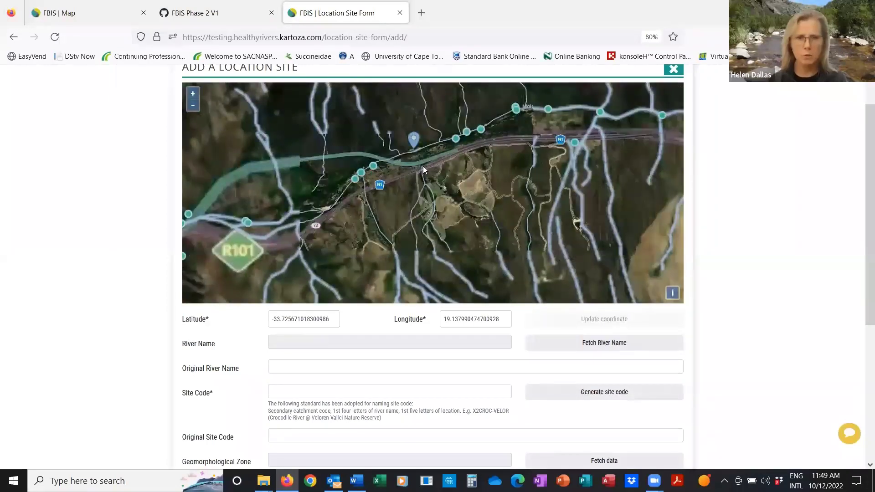
{"action": "scroll", "coordinate": [423, 166], "scroll_direction": "up", "scroll_amount": 3}
{"action": "scroll", "coordinate": [464, 253], "scroll_direction": "down", "scroll_amount": 3}
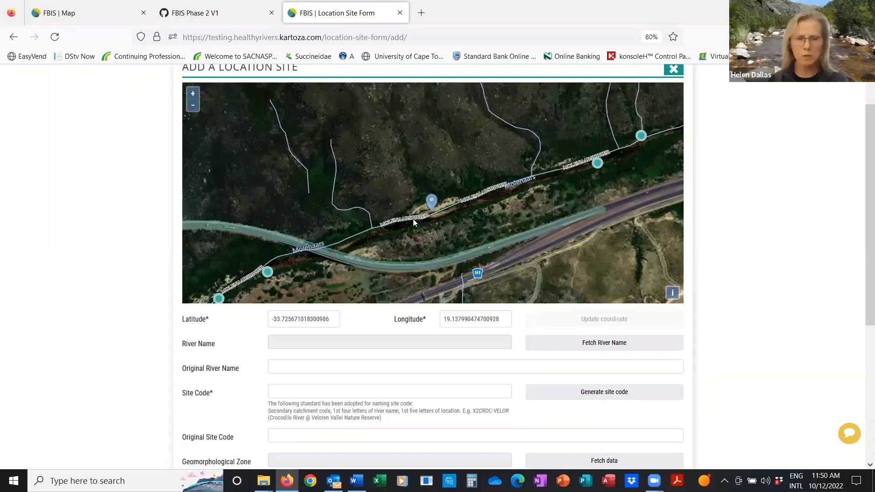
{"action": "left_click", "coordinate": [413, 219]}
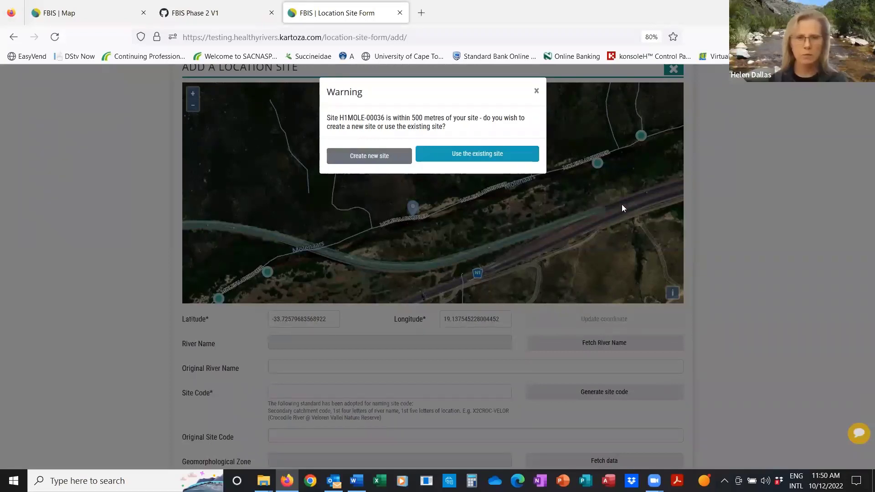
{"action": "left_click", "coordinate": [368, 158]}
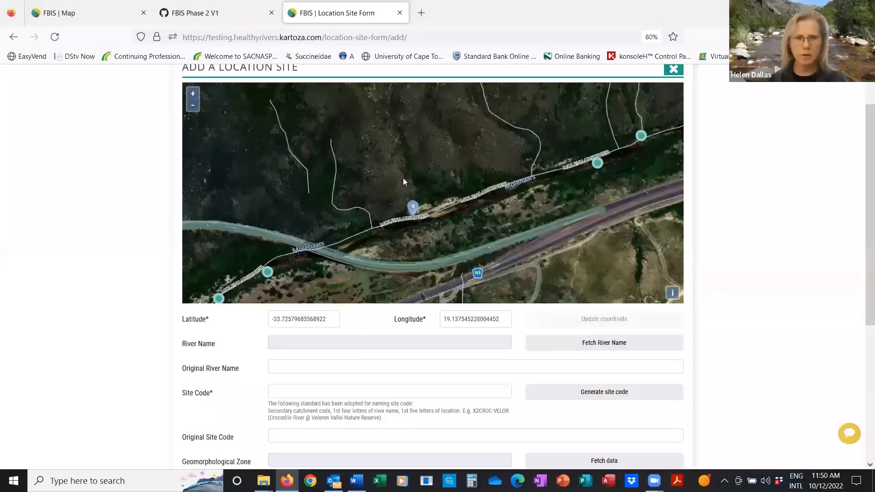
- Fetch the river name for the new site's coordinates
{"action": "scroll", "coordinate": [861, 143], "scroll_direction": "down", "scroll_amount": 2}
{"action": "left_click_drag", "start_coordinate": [862, 142], "coordinate": [861, 228]}
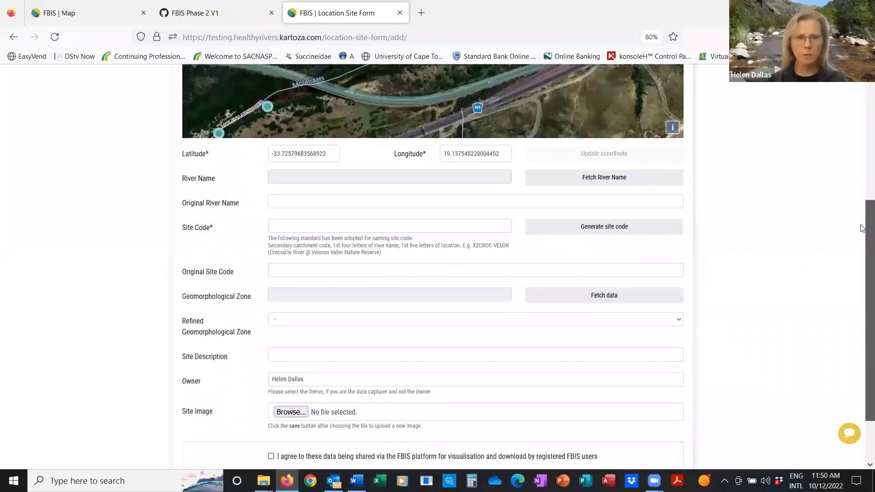
{"action": "left_click", "coordinate": [599, 181]}
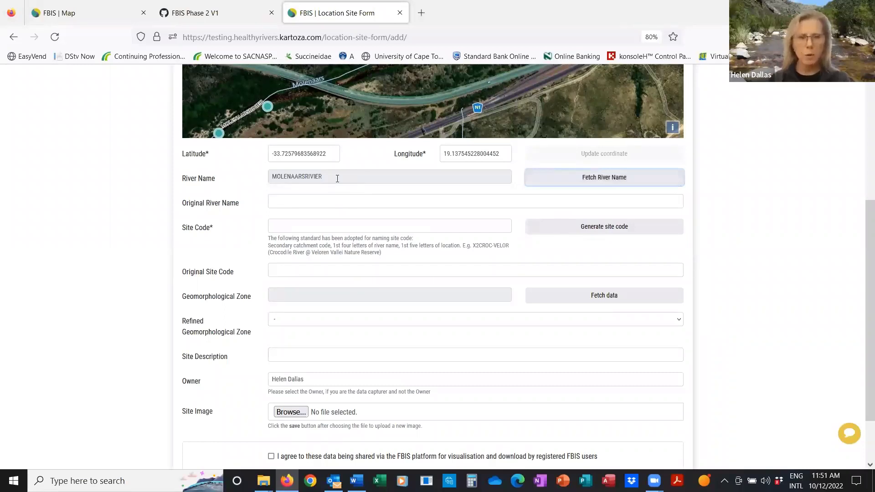
- Enter "Molenaars" as the new site's Original River Name
{"action": "left_click", "coordinate": [328, 201]}
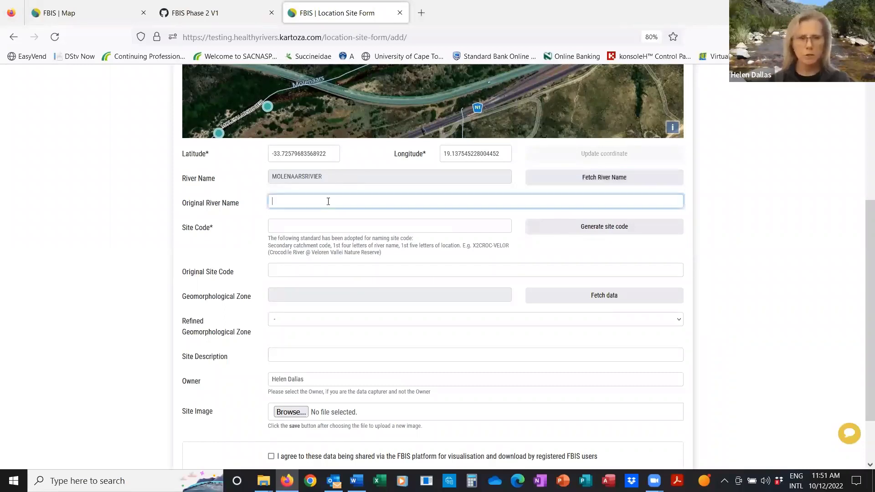
{"action": "type", "text": "Mo"}
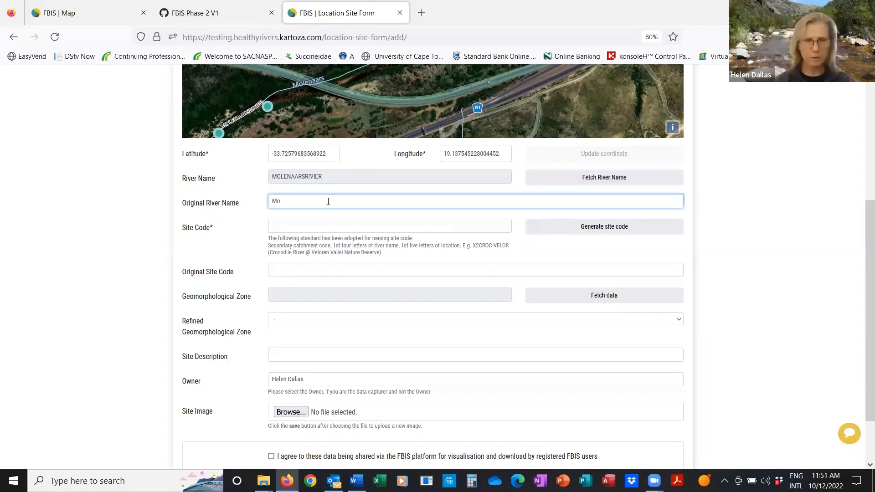
{"action": "type", "text": "le"}
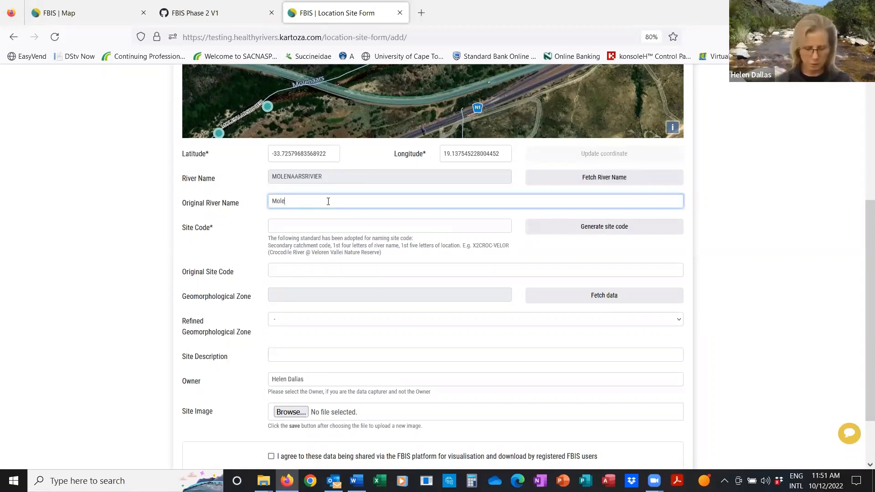
{"action": "type", "text": "naars"}
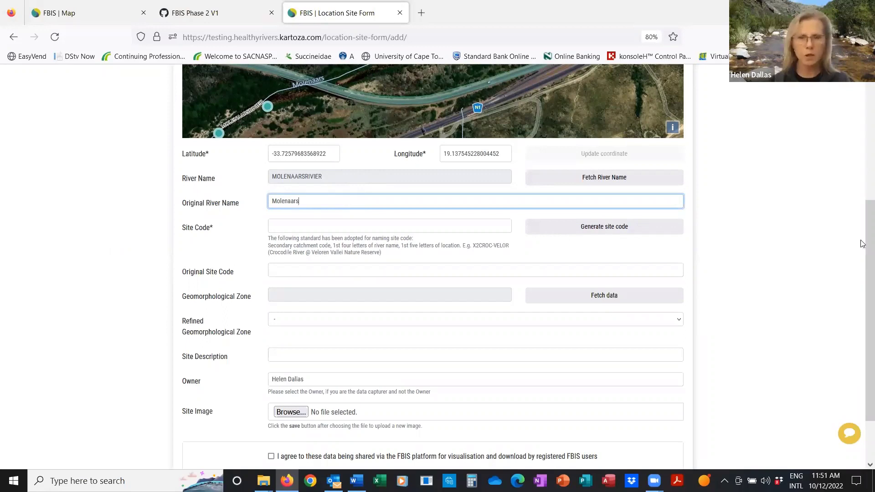
{"action": "left_click_drag", "start_coordinate": [861, 241], "coordinate": [863, 202]}
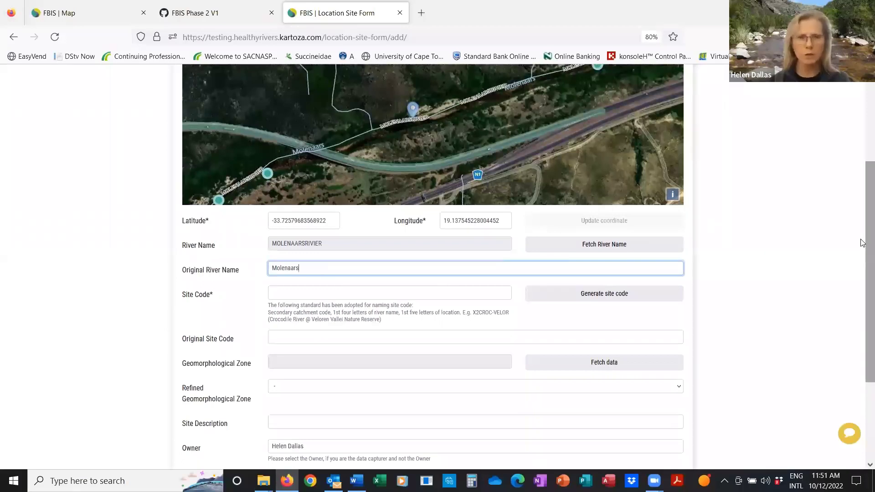
{"action": "scroll", "coordinate": [863, 242], "scroll_direction": "up", "scroll_amount": 1}
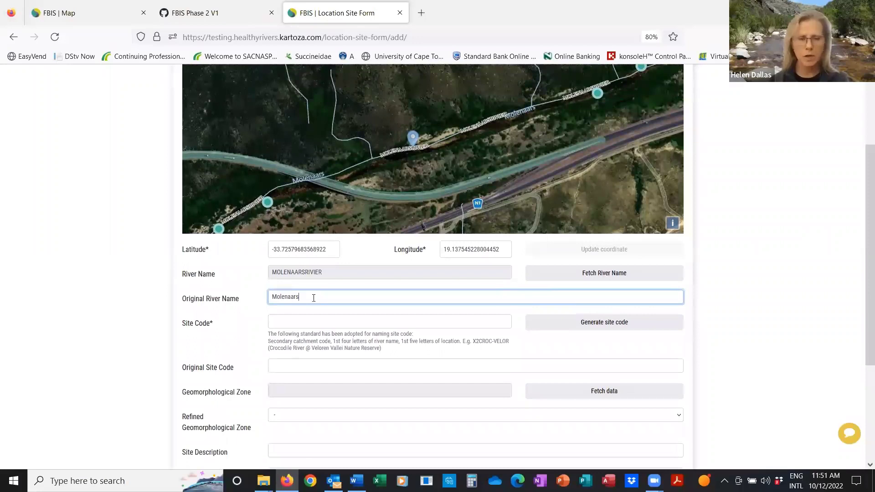
{"action": "double_click", "coordinate": [274, 297]}
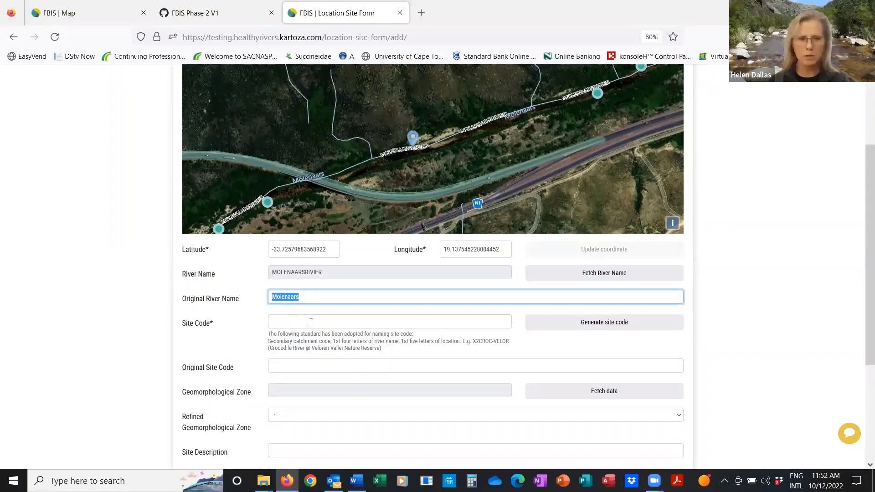
{"action": "left_click", "coordinate": [430, 302]}
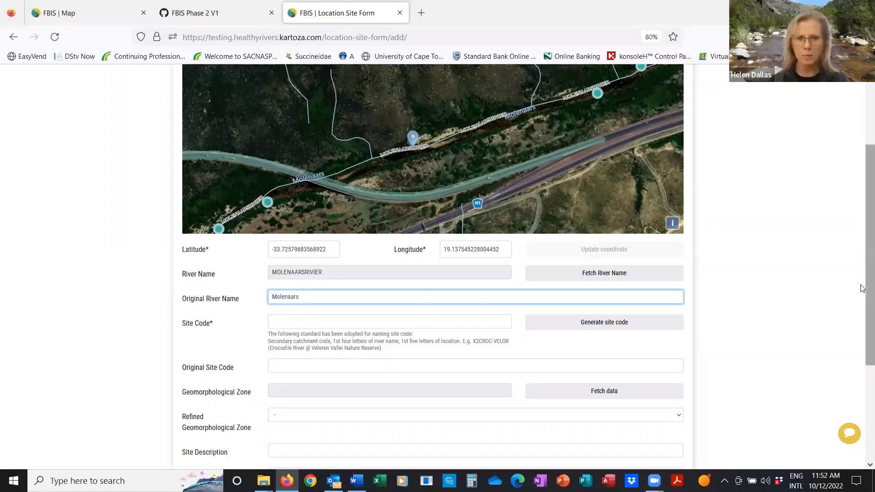
- Review the naming standard for site codes and generate the new site's Site Code
{"action": "scroll", "coordinate": [863, 345], "scroll_direction": "down", "scroll_amount": 2}
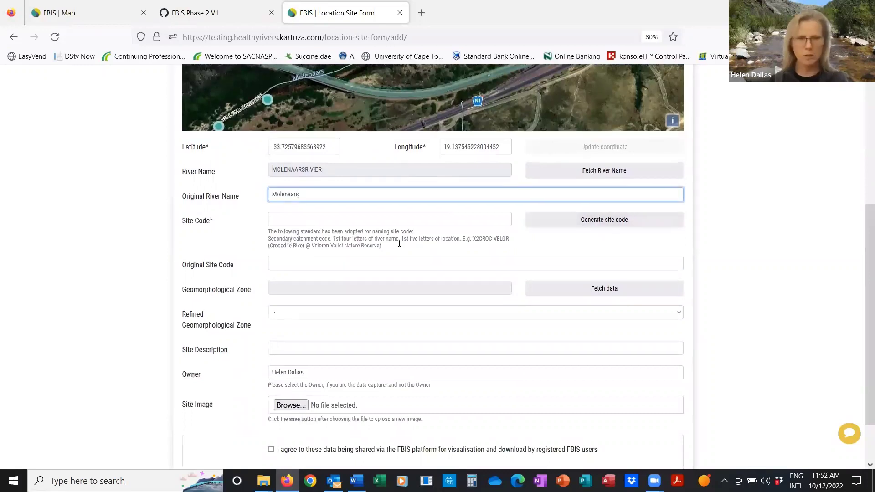
{"action": "scroll", "coordinate": [399, 244], "scroll_direction": "up", "scroll_amount": 1}
{"action": "key", "text": "ctrl+plus"}
{"action": "key", "text": "ctrl+plus"}
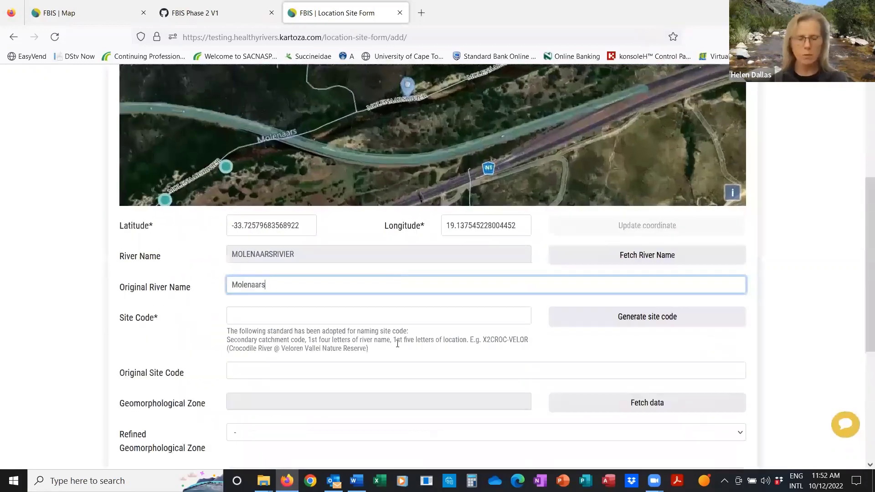
{"action": "scroll", "coordinate": [398, 344], "scroll_direction": "down", "scroll_amount": 3}
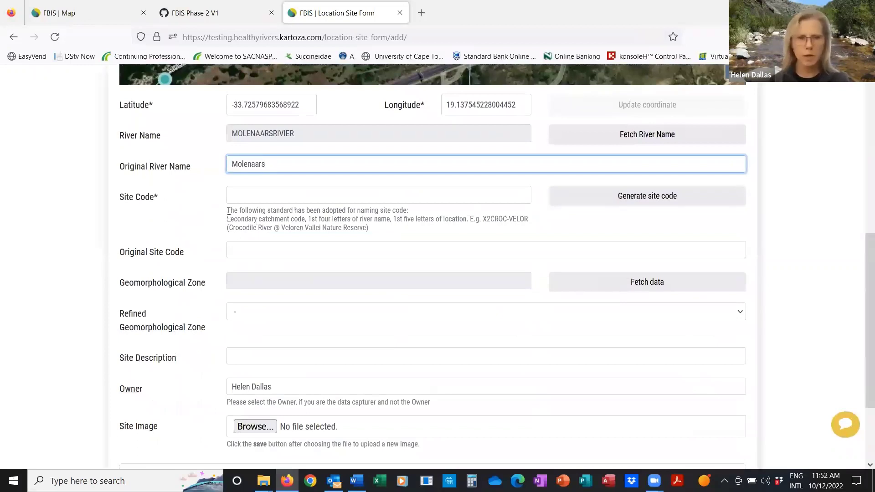
{"action": "left_click_drag", "start_coordinate": [227, 218], "coordinate": [390, 220]}
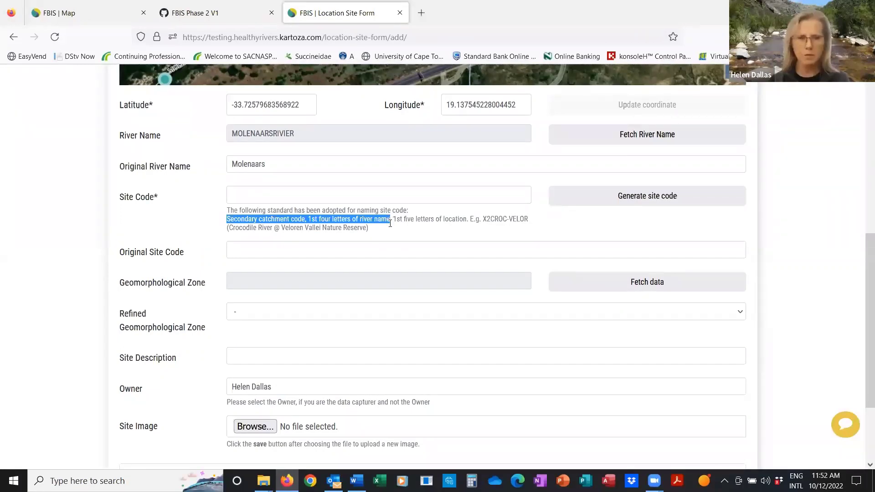
{"action": "left_click", "coordinate": [657, 200]}
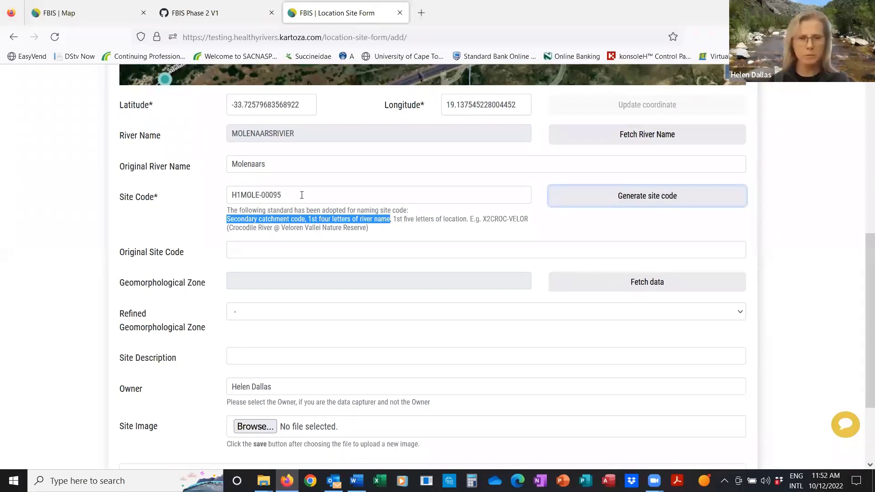
- Enter "MOL 3" as the site's Original Site Code
{"action": "left_click", "coordinate": [249, 249]}
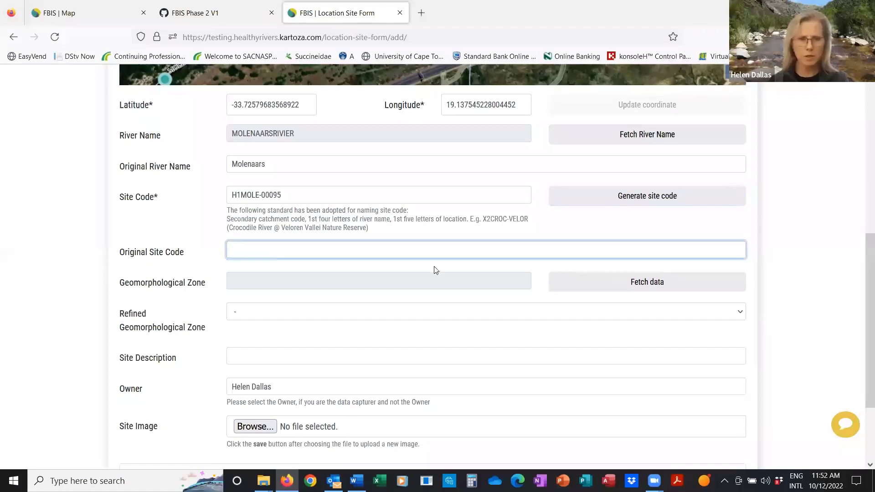
{"action": "type", "text": "Site 3"}
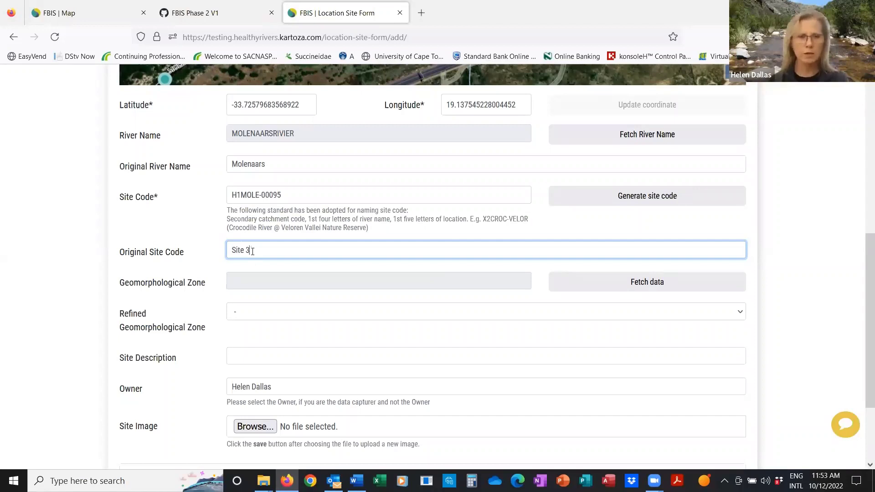
{"action": "left_click_drag", "start_coordinate": [252, 252], "coordinate": [218, 252]}
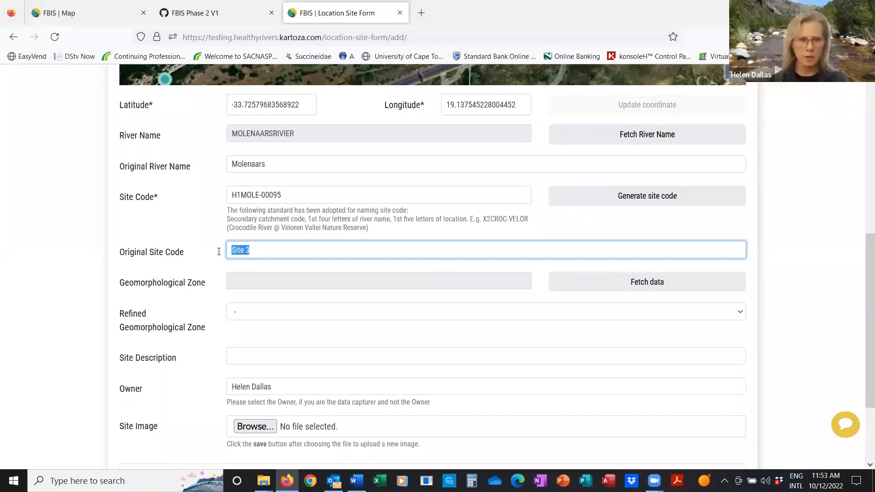
{"action": "type", "text": "OL 2"}
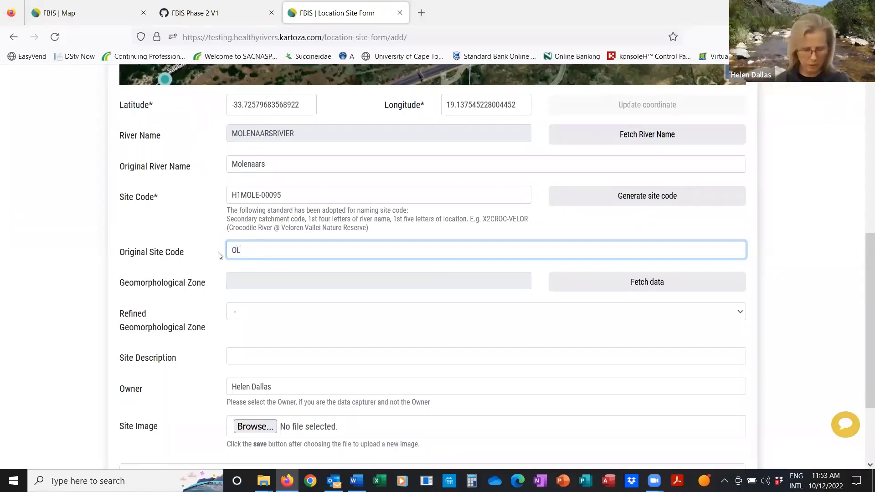
{"action": "left_click_drag", "start_coordinate": [280, 252], "coordinate": [199, 253]}
{"action": "type", "text": "MOL 3"}
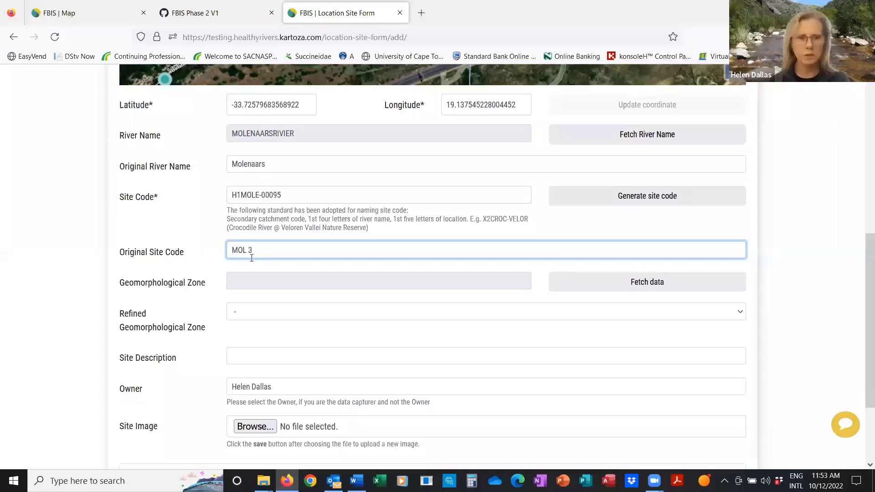
- Fetch the Geomorphological Zone data for the site and look through the refined zone options without choosing one
{"action": "left_click", "coordinate": [649, 286]}
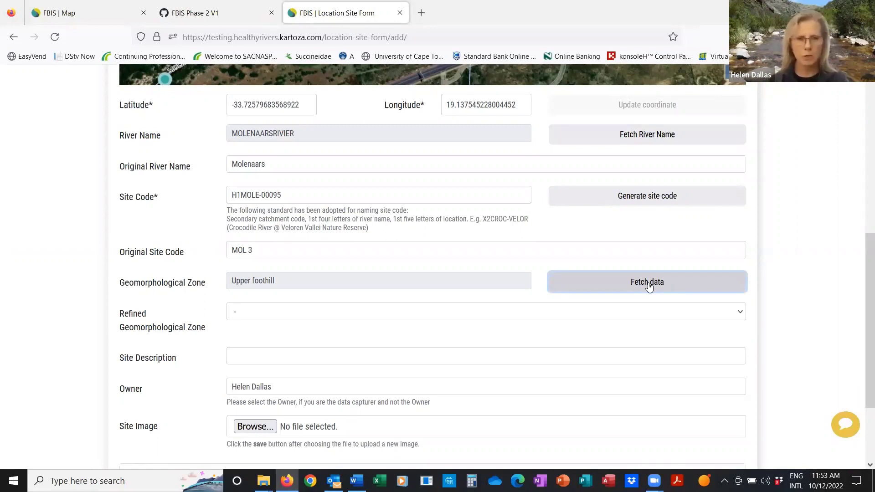
{"action": "left_click", "coordinate": [262, 317]}
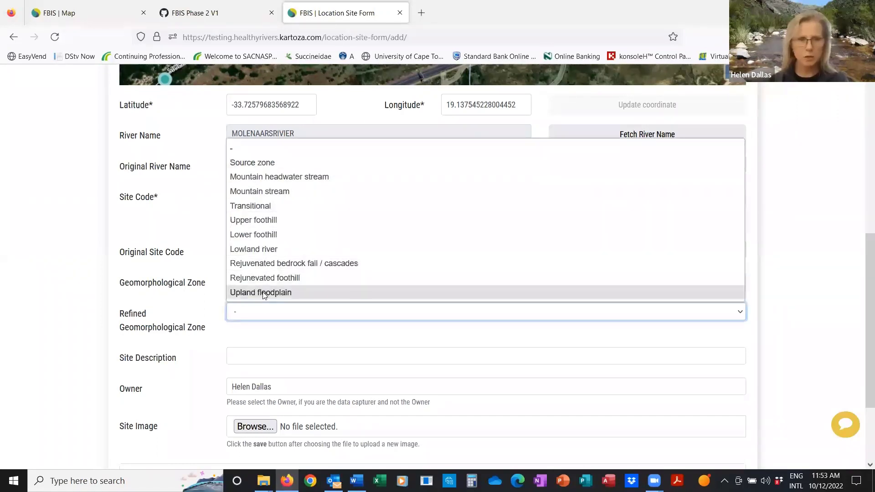
{"action": "left_click", "coordinate": [799, 246]}
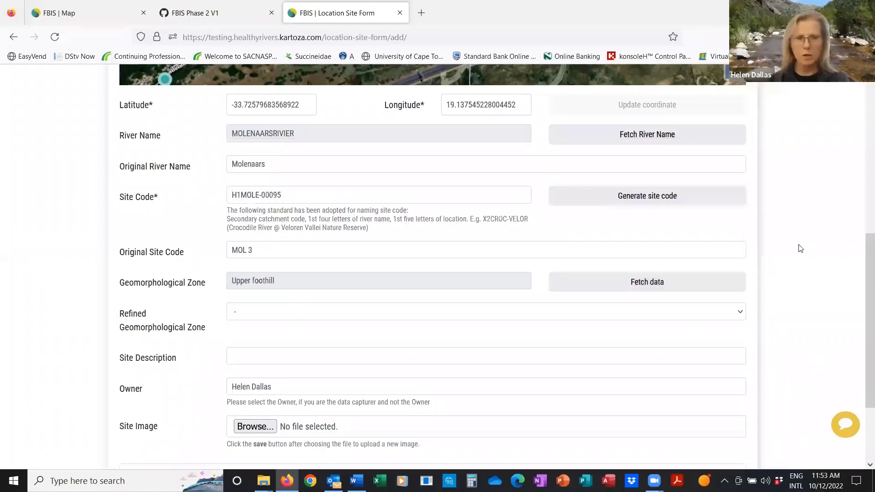
{"action": "left_click", "coordinate": [646, 287]}
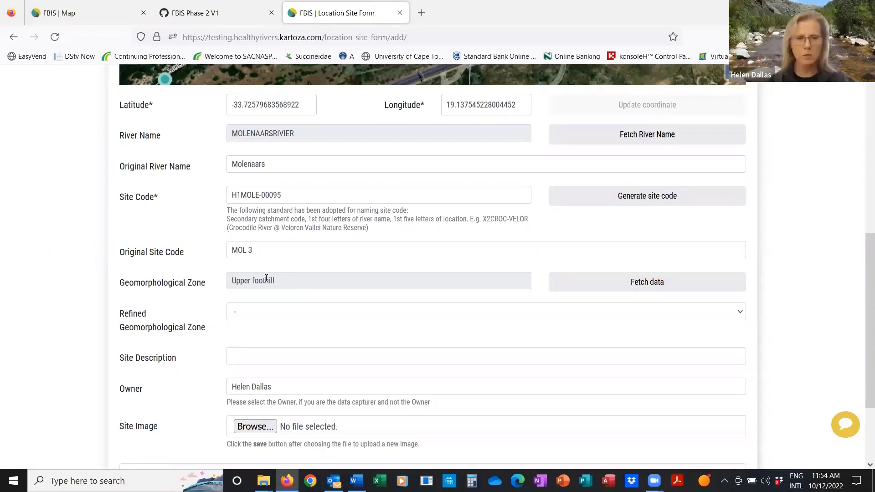
- Try Upper foothill and Lower foothill as the site's Refined Geomorphological Zone
{"action": "left_click", "coordinate": [238, 316]}
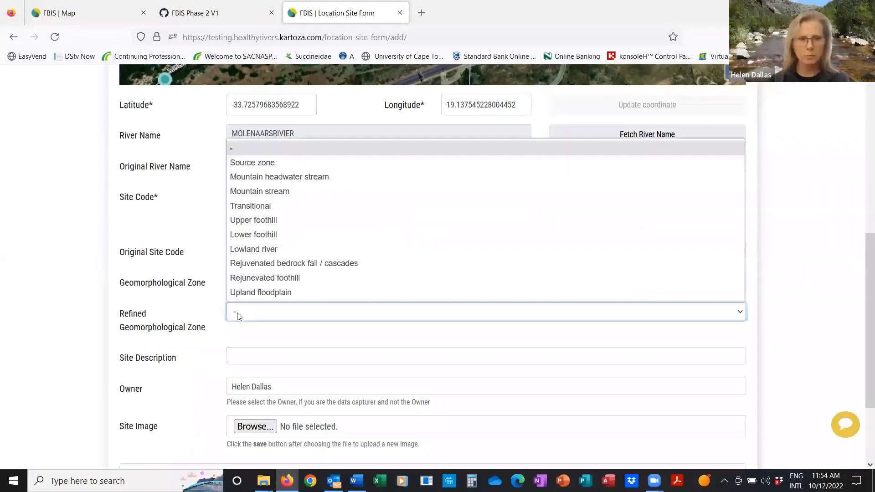
{"action": "left_click", "coordinate": [248, 221]}
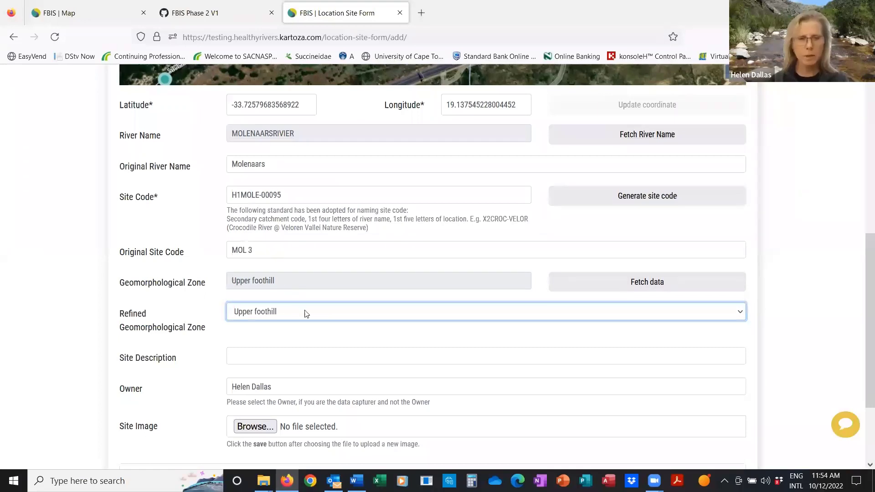
{"action": "left_click", "coordinate": [293, 317]}
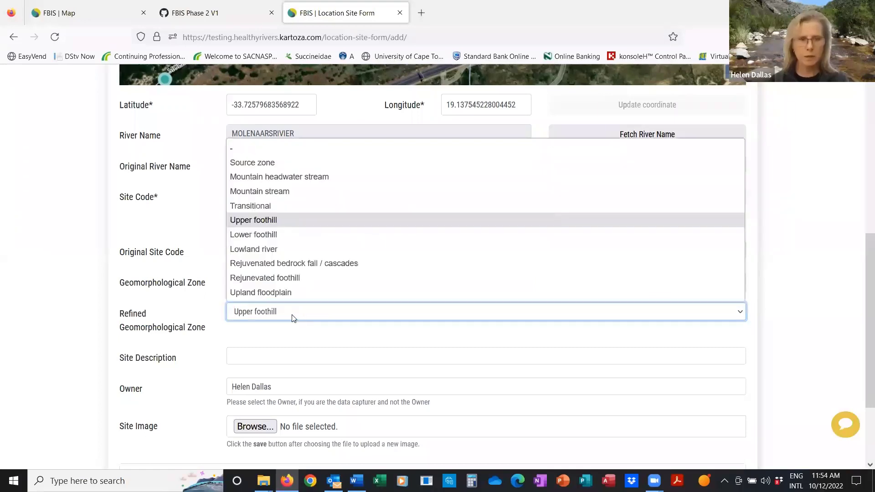
{"action": "left_click", "coordinate": [261, 236]}
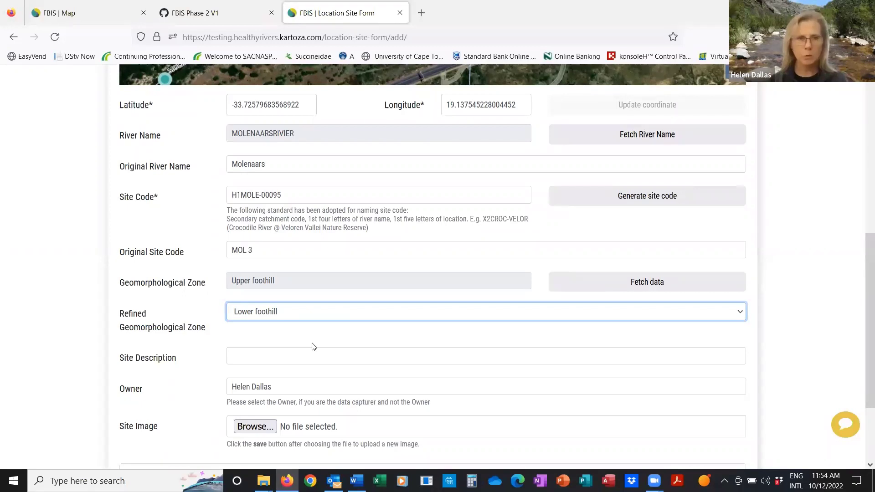
- On the FBIS map, examine the Molenaars river around the new site and compare its line with the Geomorphological Zones legend
{"action": "left_click", "coordinate": [87, 12]}
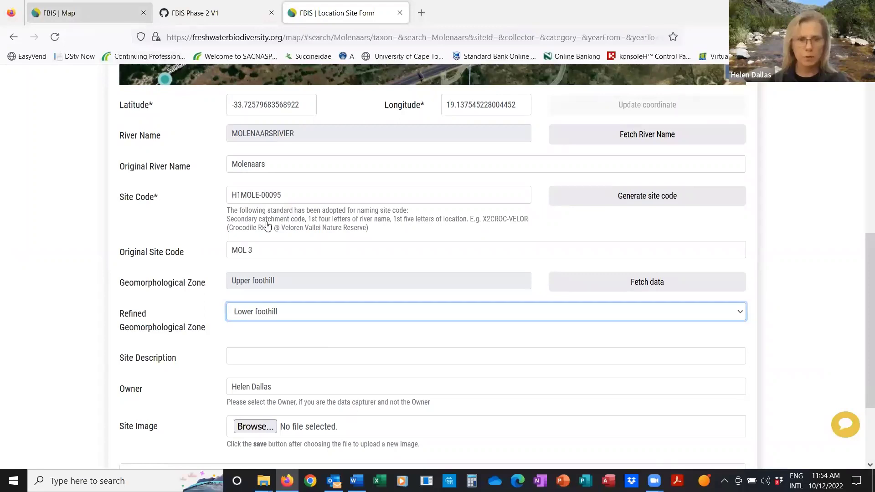
{"action": "scroll", "coordinate": [343, 279], "scroll_direction": "up", "scroll_amount": 3}
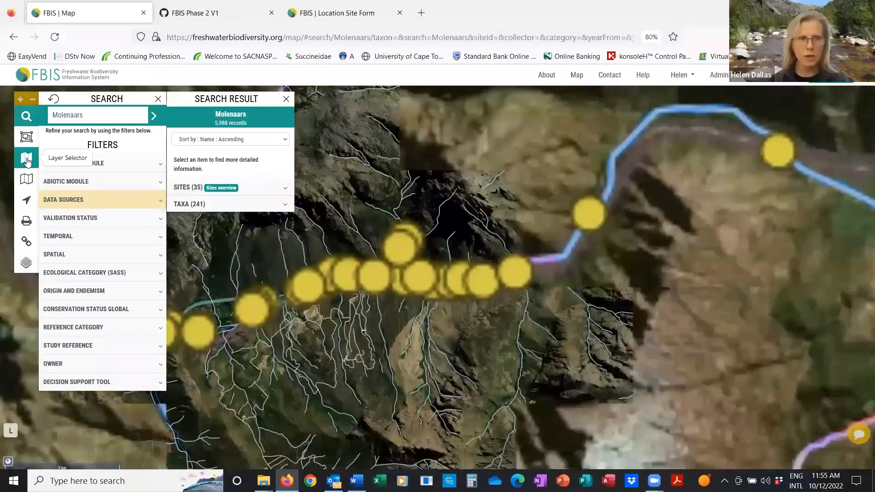
{"action": "left_click", "coordinate": [26, 158]}
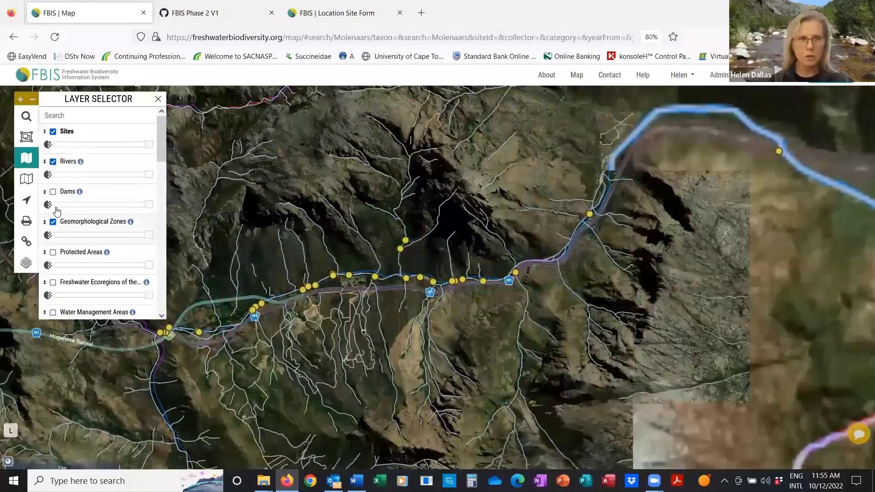
{"action": "left_click", "coordinate": [26, 117]}
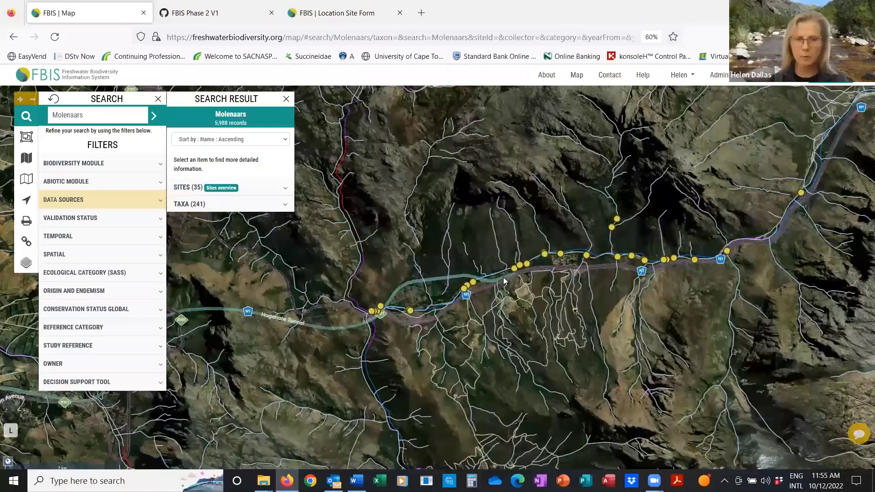
{"action": "scroll", "coordinate": [503, 277], "scroll_direction": "up", "scroll_amount": 5}
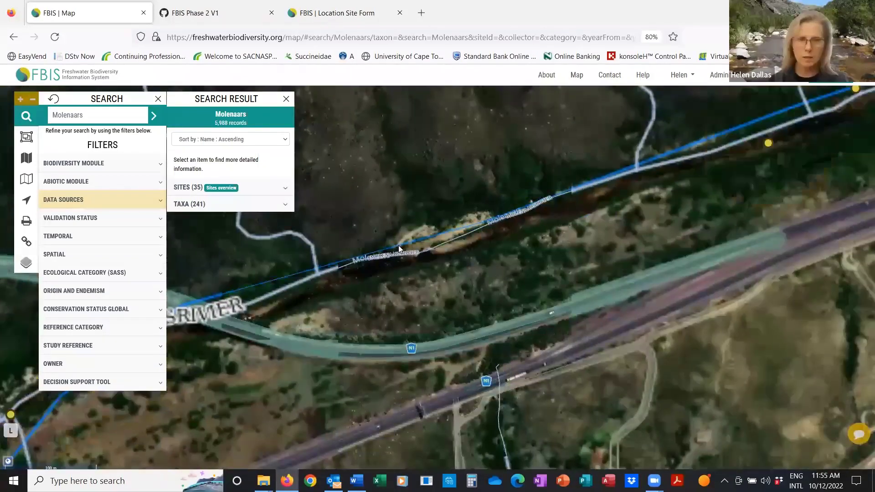
{"action": "left_click", "coordinate": [10, 430]}
{"action": "left_click_drag", "start_coordinate": [113, 341], "coordinate": [115, 419]}
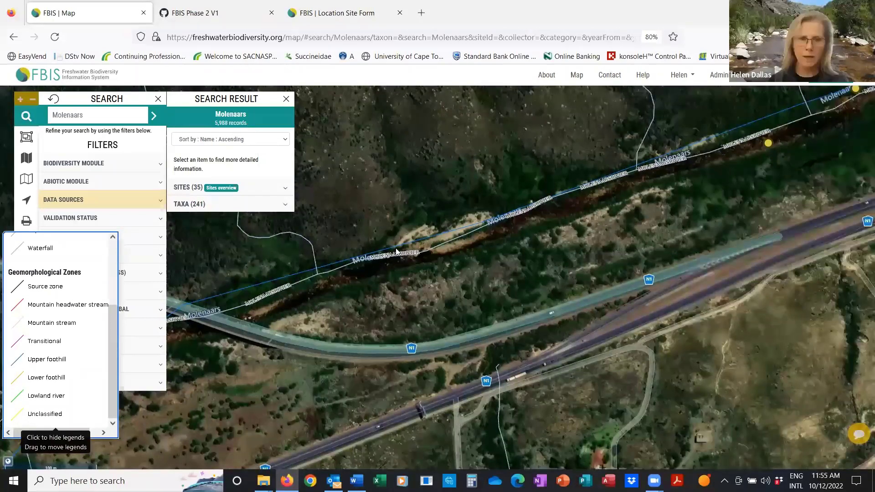
- Return to the location site form and set the Refined Geomorphological Zone to Upper foothill
{"action": "left_click", "coordinate": [331, 13]}
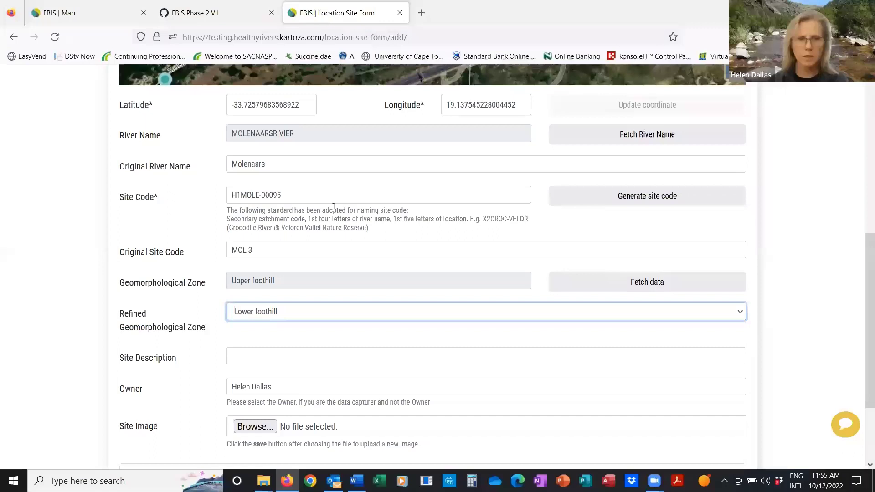
{"action": "left_click", "coordinate": [283, 312]}
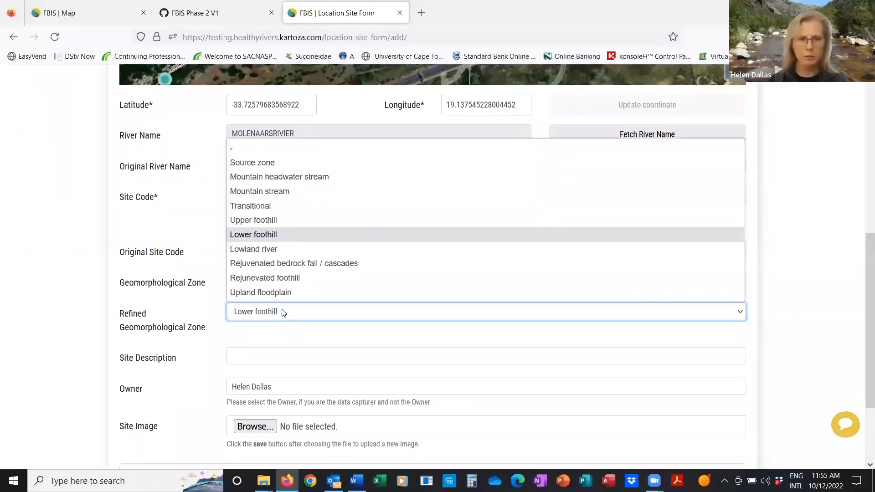
{"action": "left_click", "coordinate": [270, 221]}
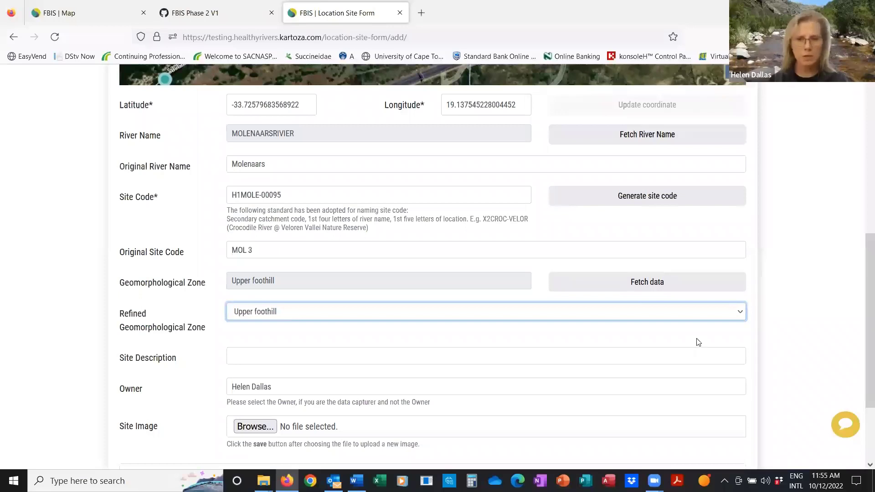
- Enter "Downstream of the second bridge crossing on the N1" as the Site Description
{"action": "left_click", "coordinate": [255, 356]}
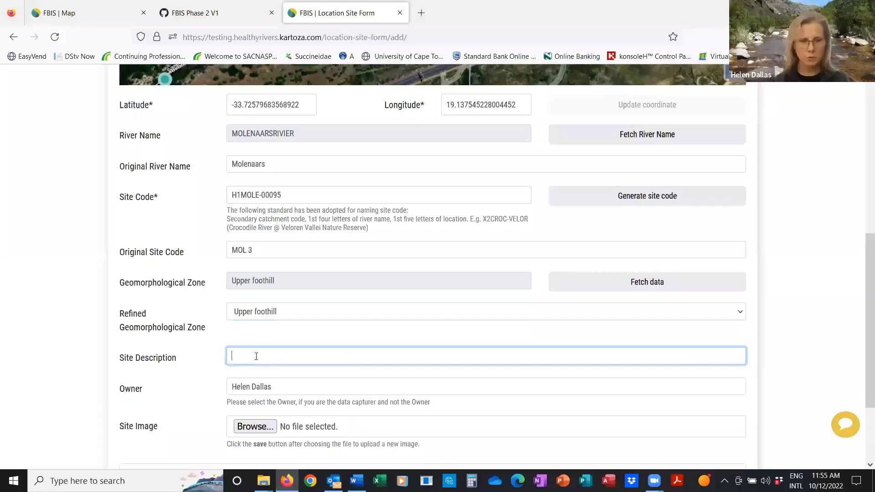
{"action": "type", "text": "Down"}
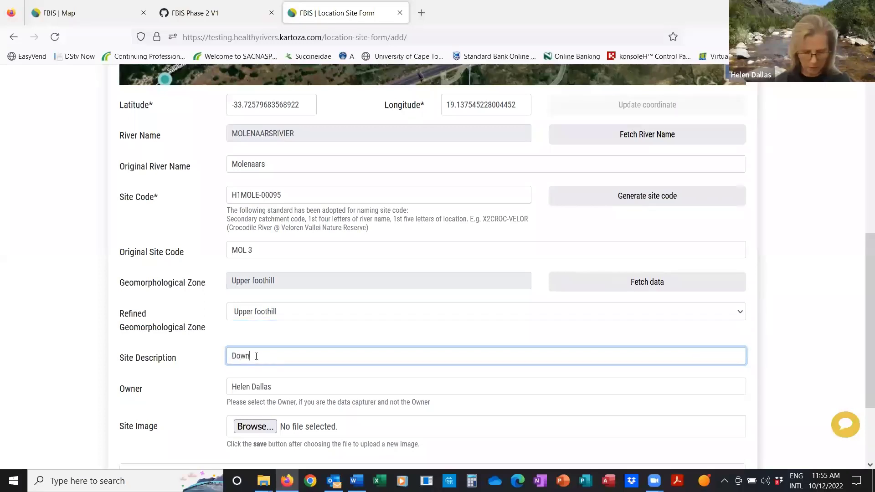
{"action": "type", "text": "stream of the secon"}
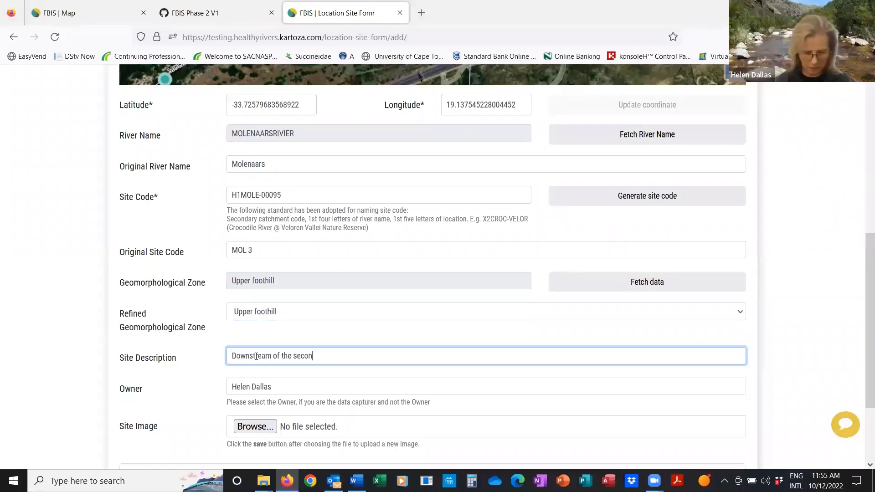
{"action": "type", "text": "d bridge crs"}
{"action": "type", "text": "ssing on the N"}
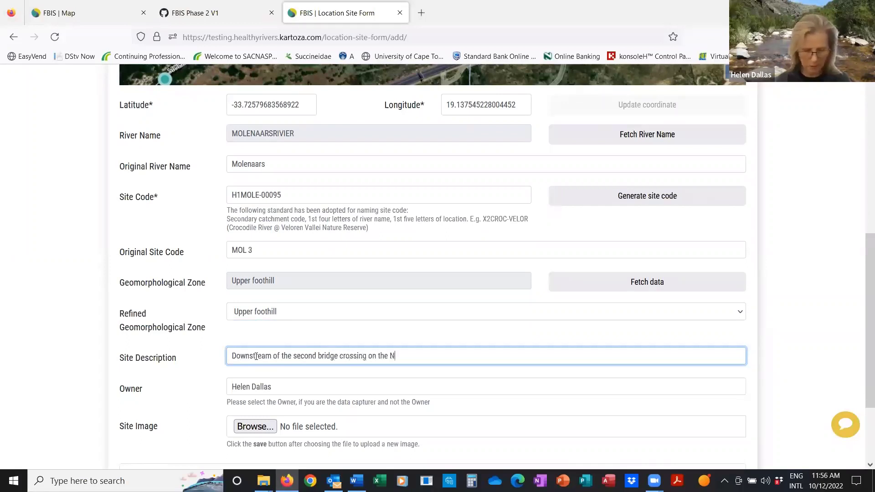
{"action": "type", "text": "1"}
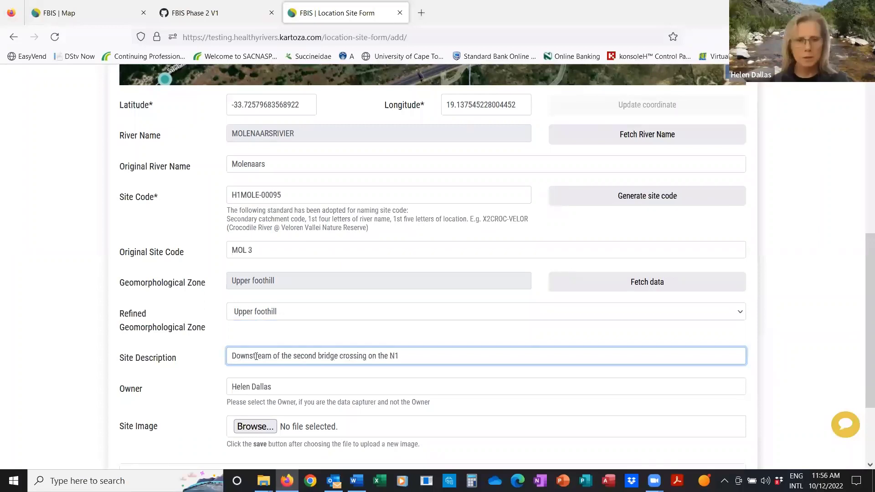
- Look up a different person as the site's Owner, and select the original owner again from the suggestions
{"action": "scroll", "coordinate": [319, 395], "scroll_direction": "down", "scroll_amount": 2}
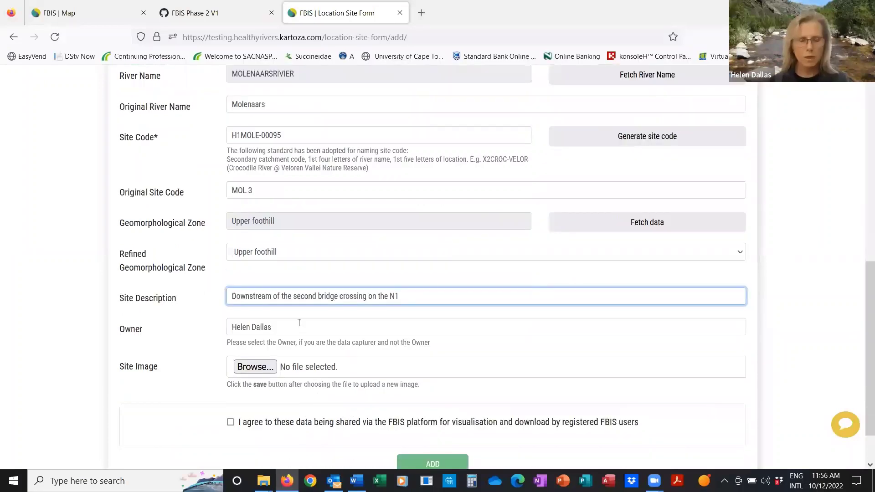
{"action": "triple_click", "coordinate": [287, 328]}
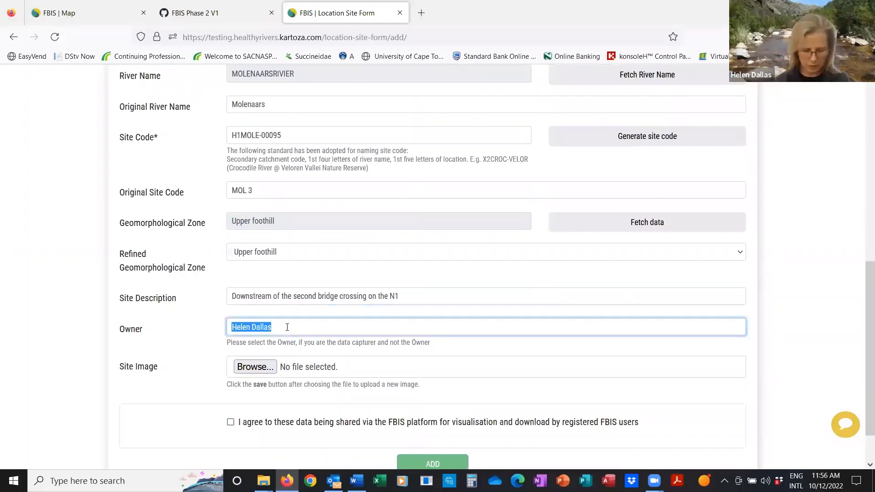
{"action": "type", "text": "chante"}
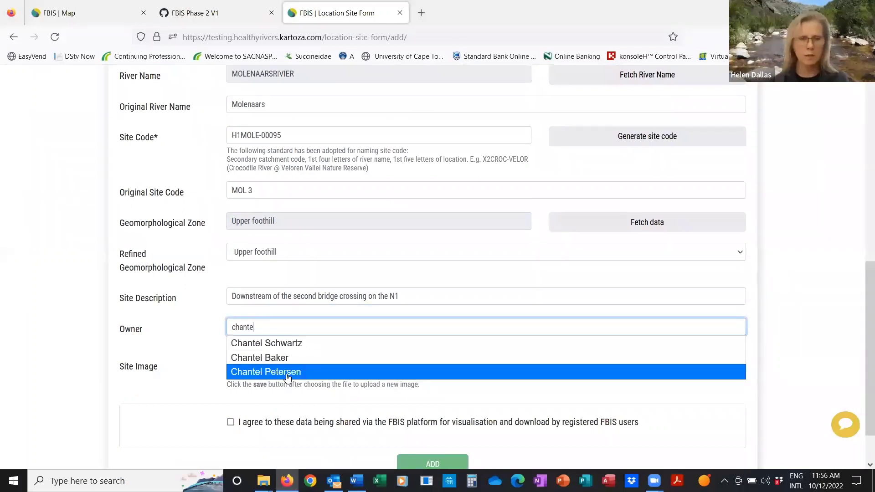
{"action": "left_click_drag", "start_coordinate": [258, 326], "coordinate": [223, 324]}
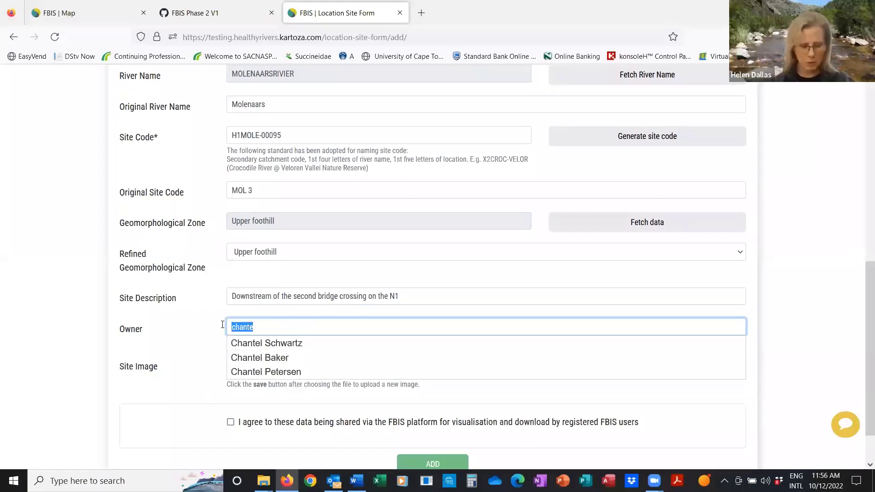
{"action": "type", "text": "helen"}
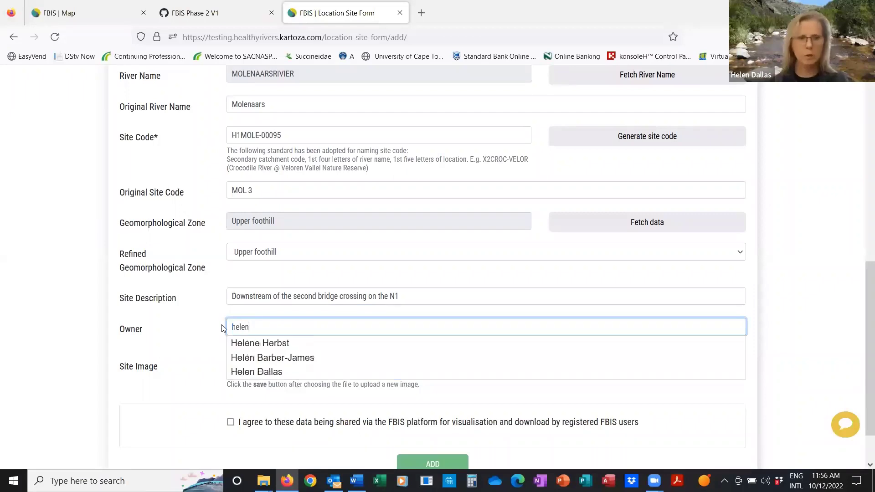
{"action": "left_click", "coordinate": [252, 372]}
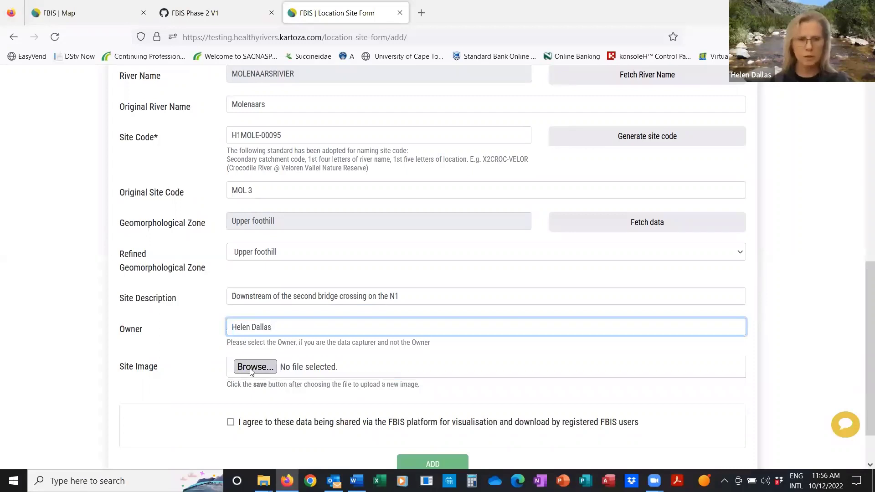
- Attach IMG_0433 H1MOLE-TUNNE UPSTREAM.JPG from the Adding a site folder, under JRS FBIS Phase 2 Training, as the Site Image
{"action": "left_click", "coordinate": [250, 371]}
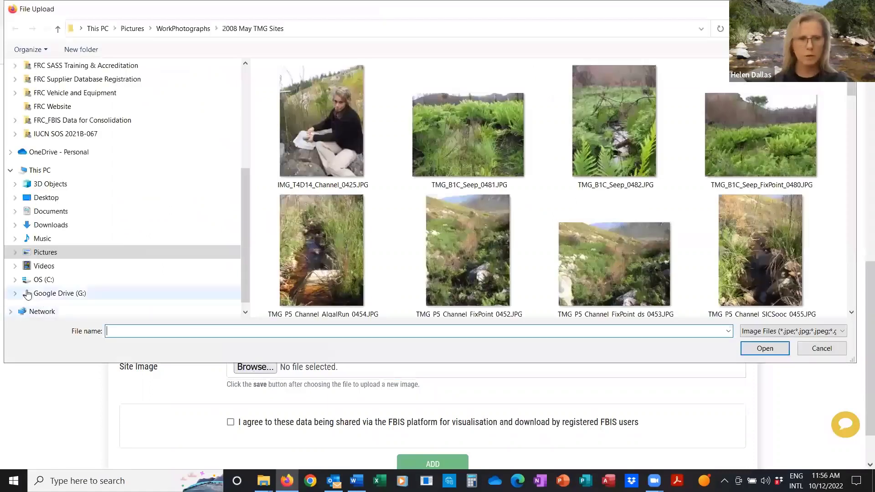
{"action": "left_click", "coordinate": [15, 284]}
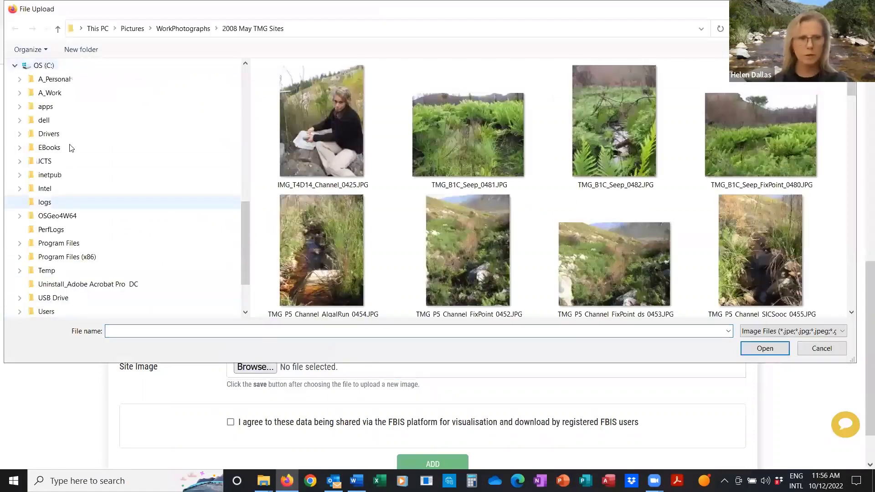
{"action": "left_click", "coordinate": [48, 94]}
{"action": "left_click", "coordinate": [20, 93]}
{"action": "left_click", "coordinate": [29, 121]}
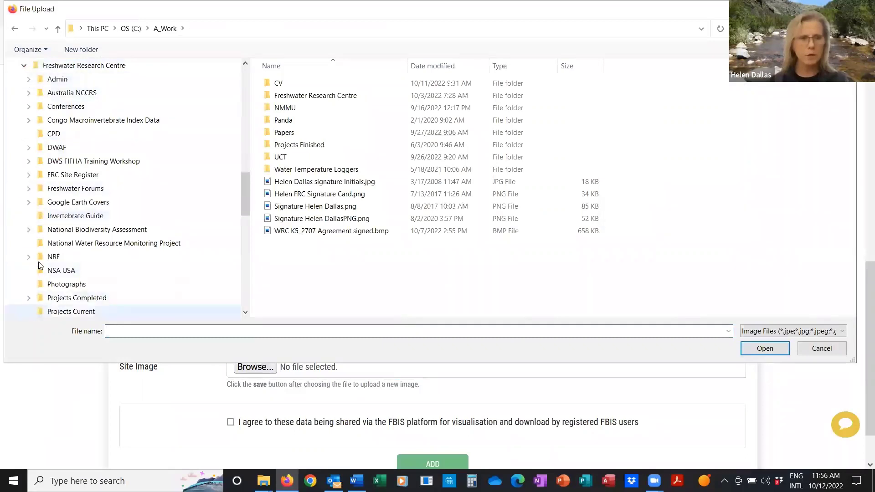
{"action": "left_click", "coordinate": [34, 203]}
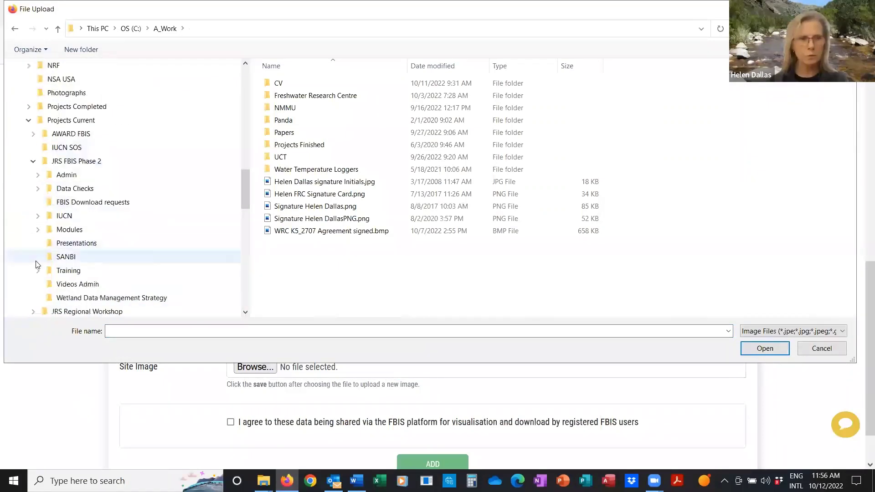
{"action": "left_click", "coordinate": [39, 271]}
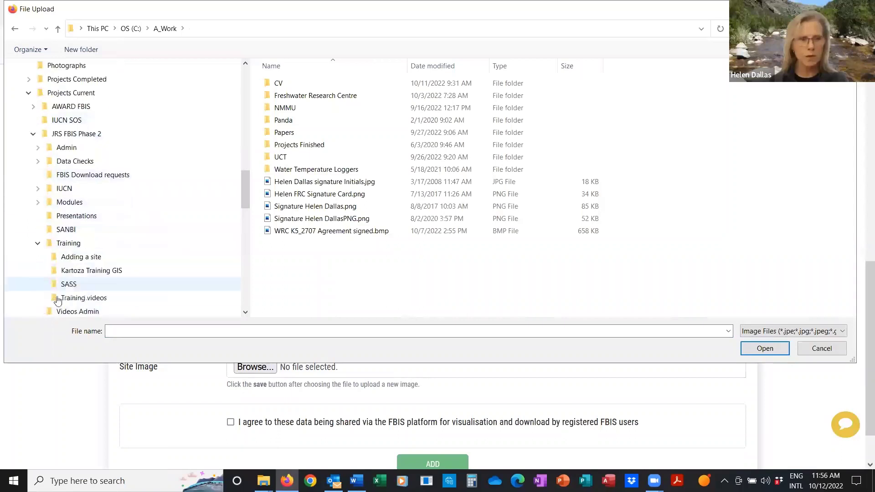
{"action": "left_click", "coordinate": [71, 258]}
{"action": "left_click", "coordinate": [283, 114]}
{"action": "left_click", "coordinate": [779, 350]}
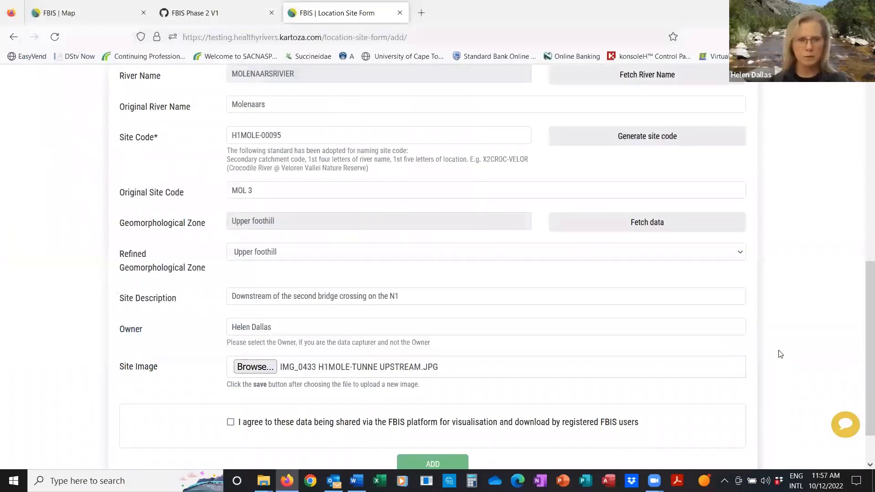
- Review the filled-in location site form, checking the marker on the map, the coordinates, river names, site codes, zones and description
{"action": "scroll", "coordinate": [797, 342], "scroll_direction": "down", "scroll_amount": 1}
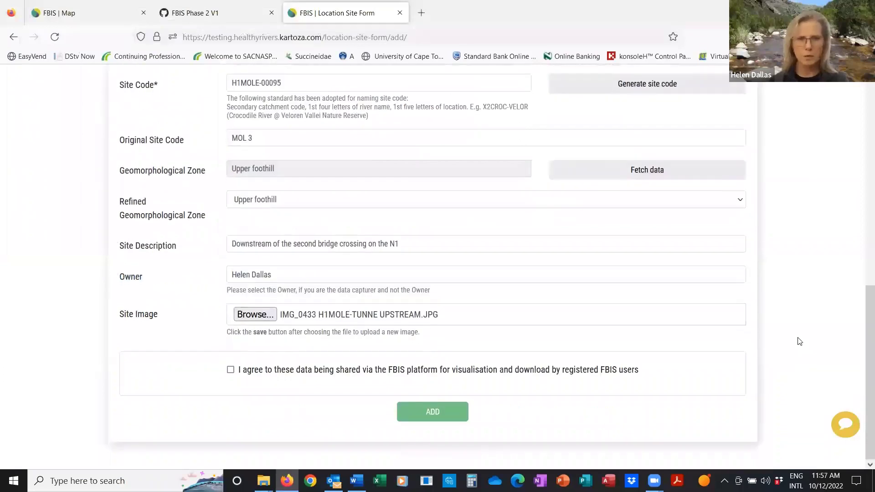
{"action": "scroll", "coordinate": [800, 342], "scroll_direction": "up", "scroll_amount": 1}
{"action": "scroll", "coordinate": [799, 341], "scroll_direction": "up", "scroll_amount": 1}
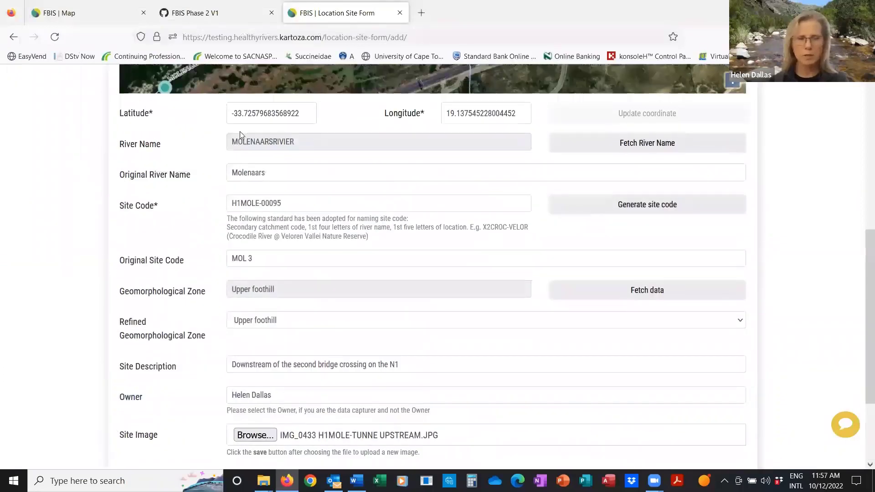
{"action": "scroll", "coordinate": [839, 151], "scroll_direction": "up", "scroll_amount": 3}
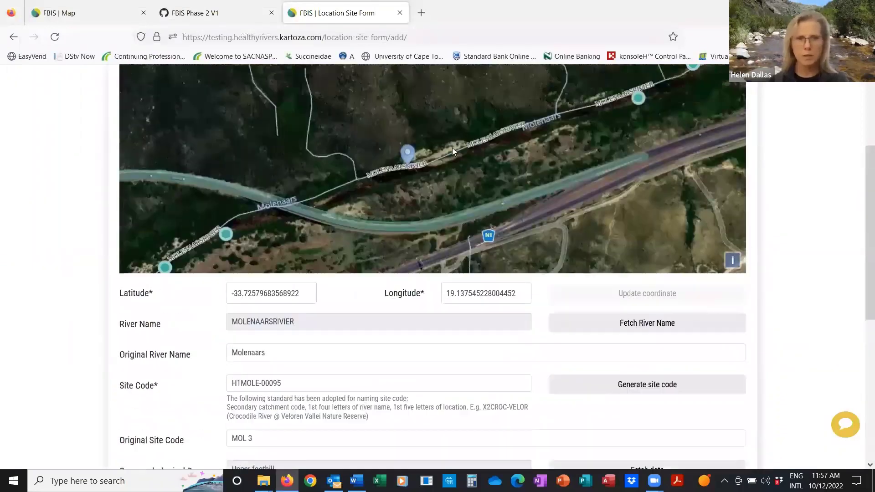
{"action": "left_click_drag", "start_coordinate": [863, 167], "coordinate": [863, 209]}
{"action": "scroll", "coordinate": [863, 209], "scroll_direction": "down", "scroll_amount": 2}
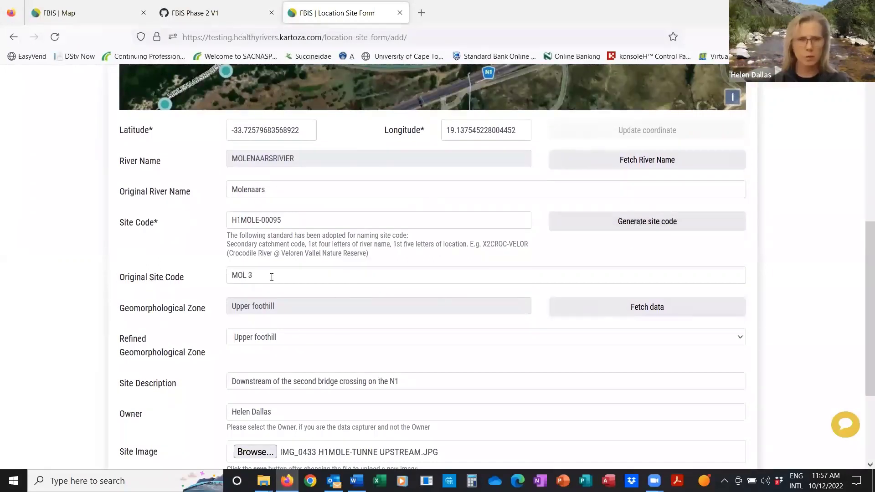
{"action": "scroll", "coordinate": [272, 277], "scroll_direction": "down", "scroll_amount": 2}
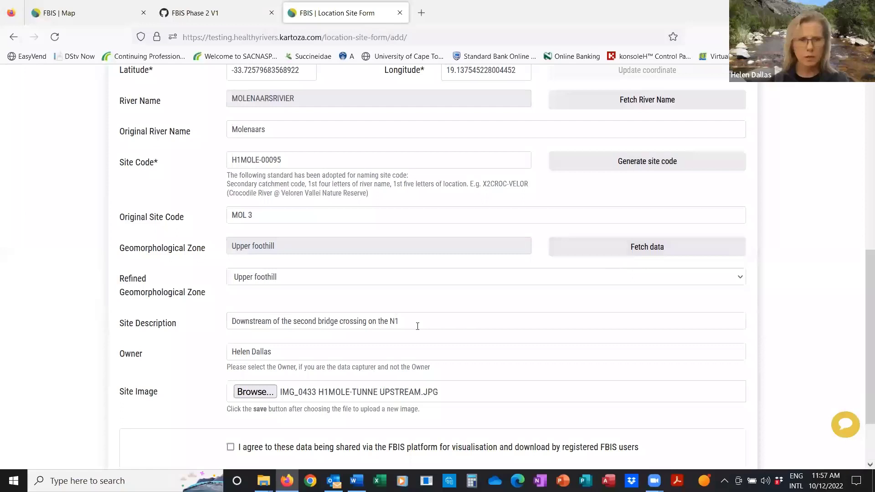
- Agree to sharing the data via the FBIS platform and add the new location site
{"action": "scroll", "coordinate": [418, 326], "scroll_direction": "down", "scroll_amount": 3}
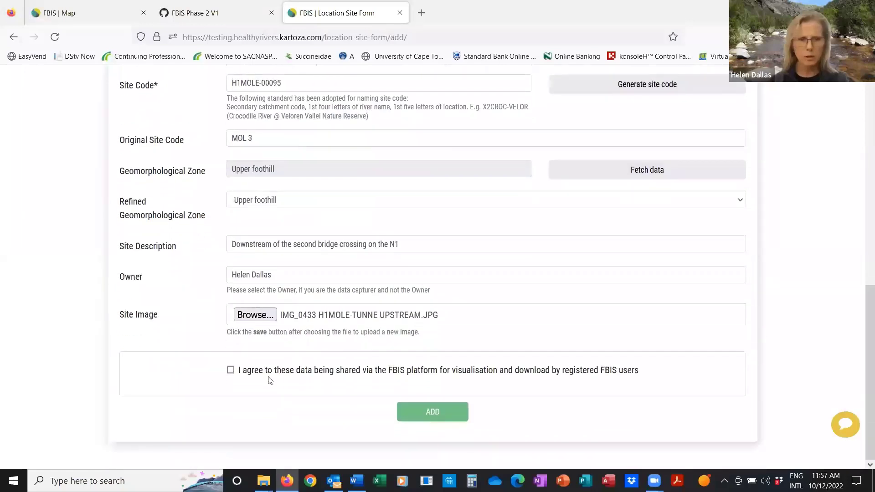
{"action": "left_click", "coordinate": [230, 371]}
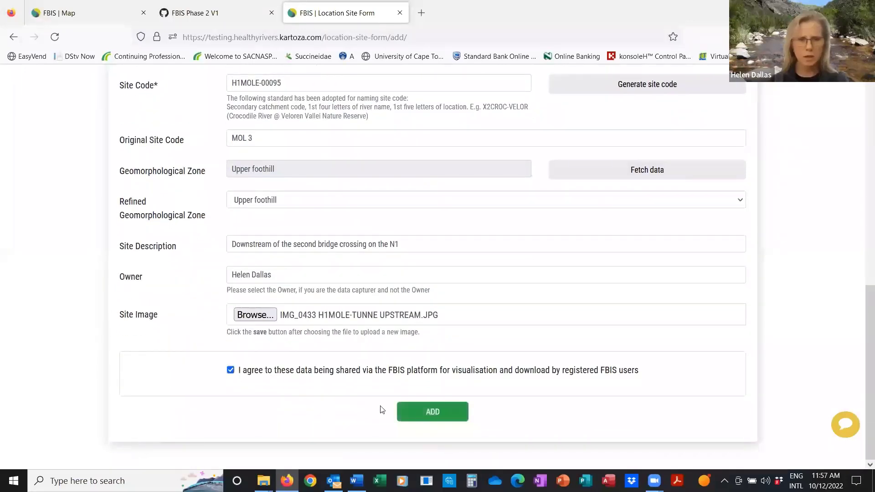
{"action": "left_click", "coordinate": [432, 415]}
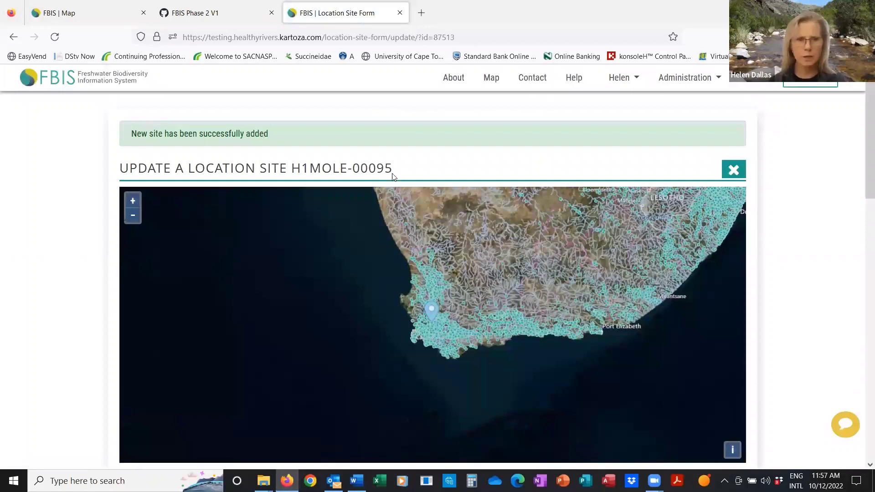
- Copy the new site's code H1MOLE-00095 from the page heading and close the location site forms to return to the map
{"action": "left_click_drag", "start_coordinate": [407, 172], "coordinate": [295, 170]}
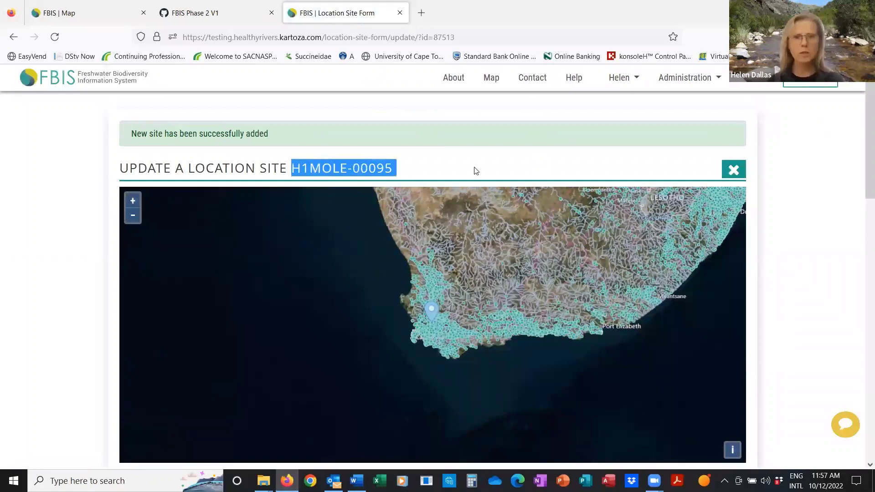
{"action": "left_click", "coordinate": [733, 172]}
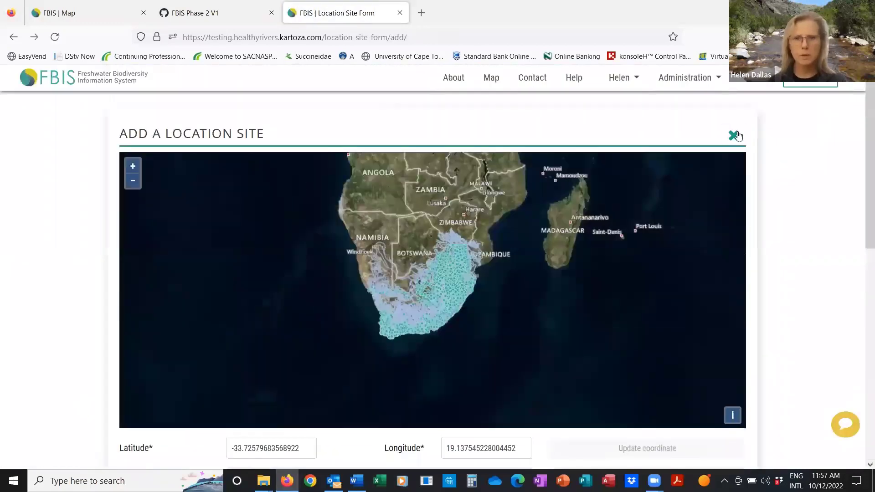
{"action": "left_click", "coordinate": [735, 136]}
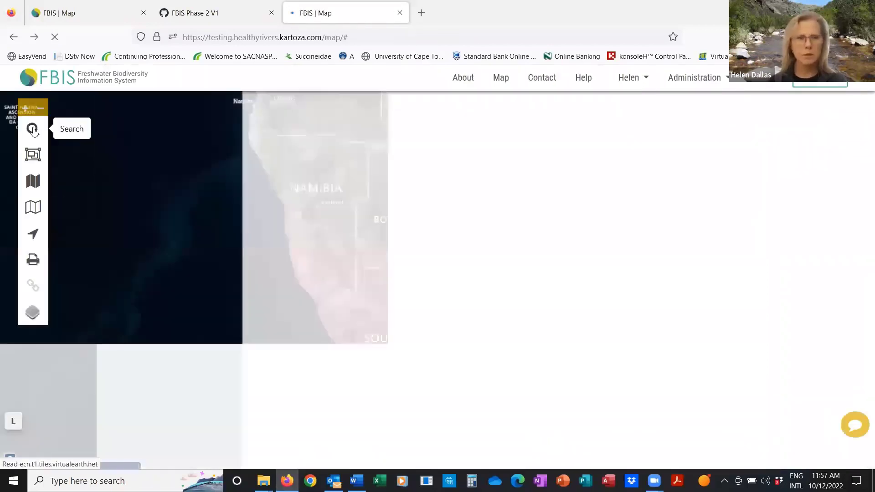
- Search the map for site code H1MOLE-00095 and open the sites overview to examine the new site's details and biodiversity data
{"action": "left_click", "coordinate": [33, 130]}
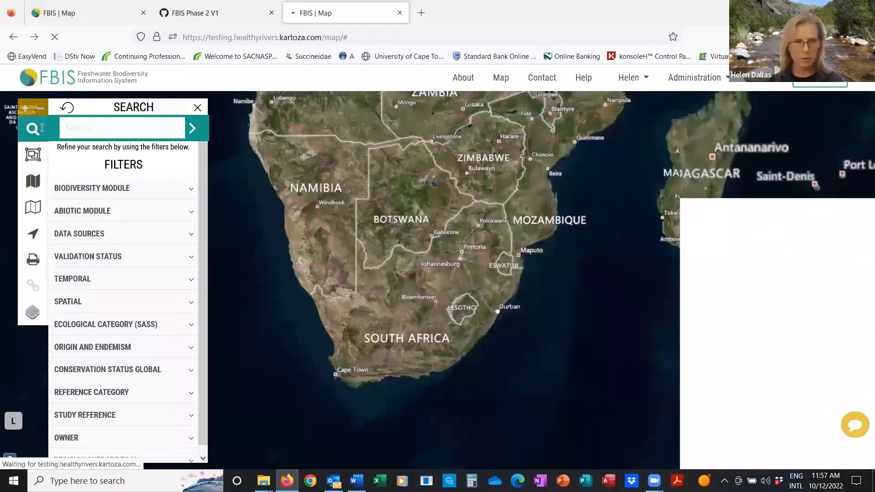
{"action": "left_click", "coordinate": [85, 127]}
{"action": "type", "text": "H1MBLE-00095"}
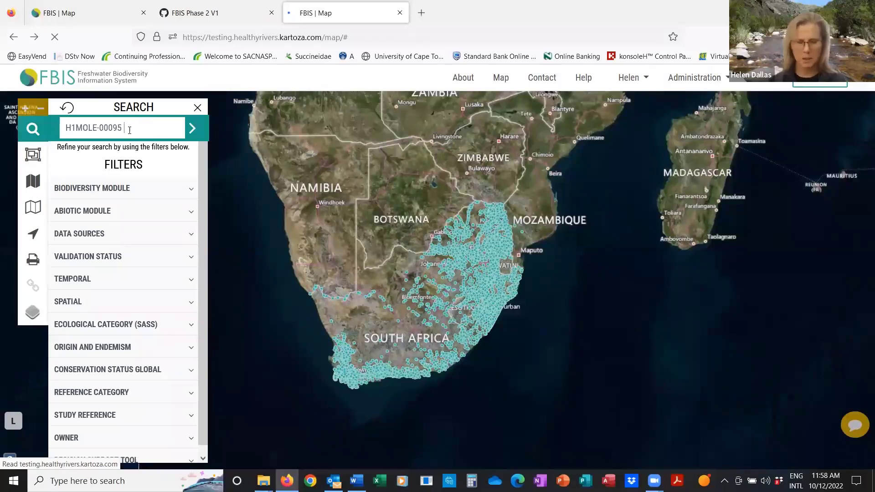
{"action": "key", "text": "BackSpace"}
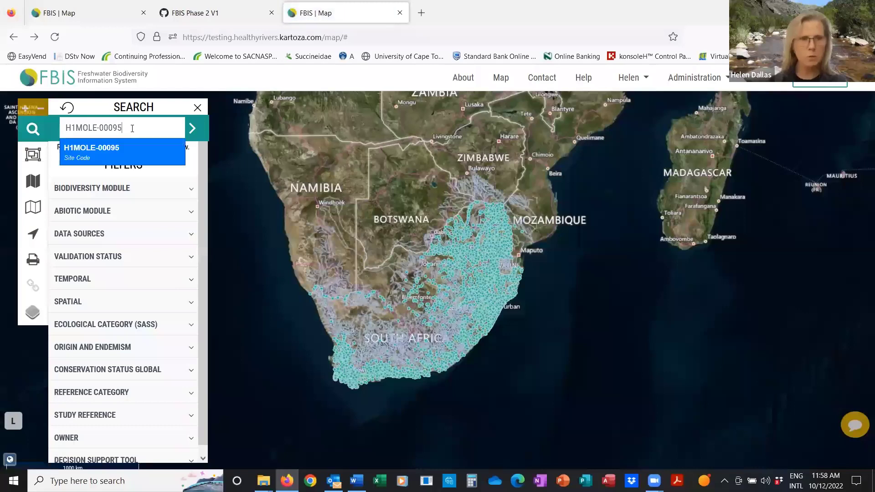
{"action": "left_click", "coordinate": [119, 154]}
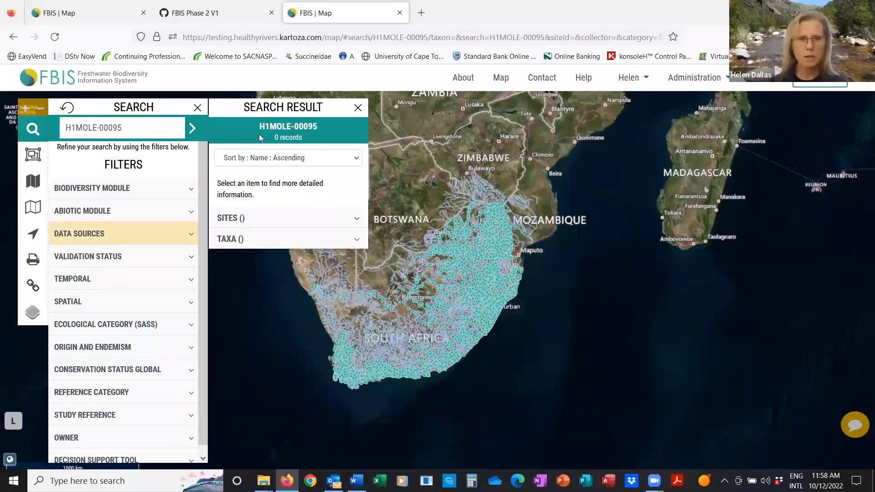
{"action": "left_click", "coordinate": [194, 130]}
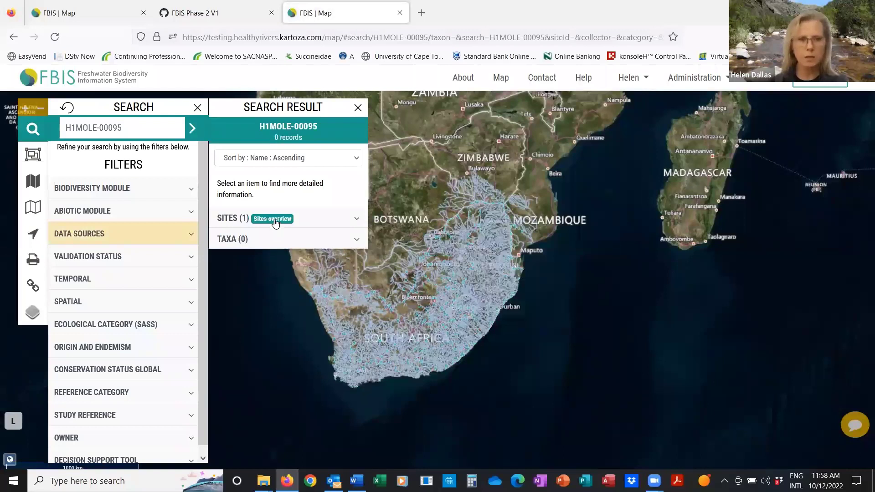
{"action": "left_click", "coordinate": [276, 222]}
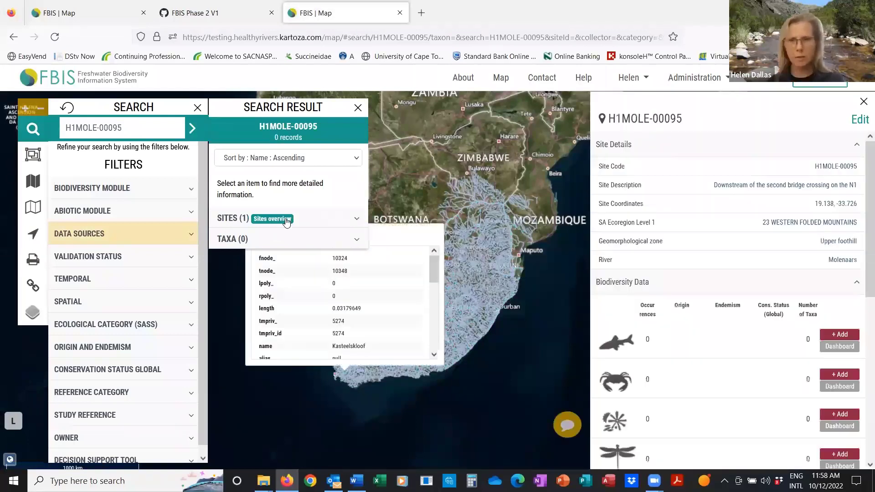
{"action": "left_click", "coordinate": [847, 410]}
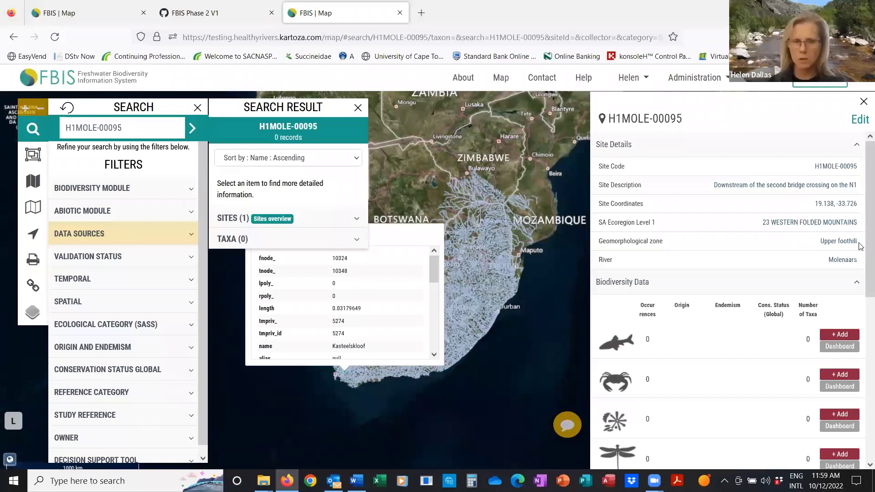
- Dismiss the river attribute popup, open site H1MOLE-00095 for editing and change "second" to "third" in its site description
{"action": "left_click", "coordinate": [465, 376]}
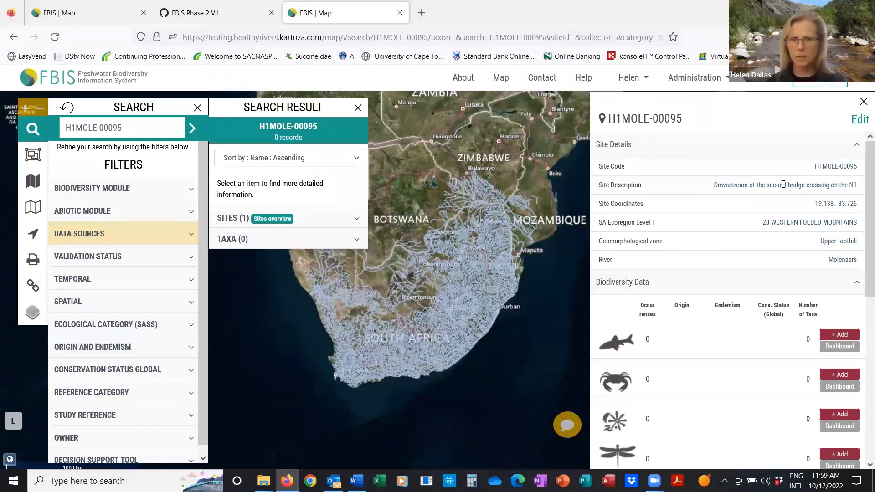
{"action": "left_click", "coordinate": [860, 119]}
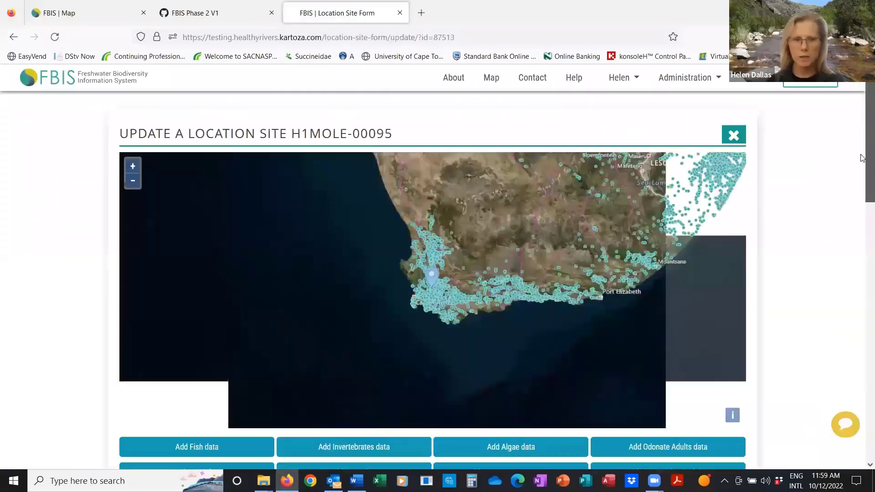
{"action": "scroll", "coordinate": [862, 150], "scroll_direction": "down", "scroll_amount": 3}
{"action": "scroll", "coordinate": [863, 208], "scroll_direction": "down", "scroll_amount": 5}
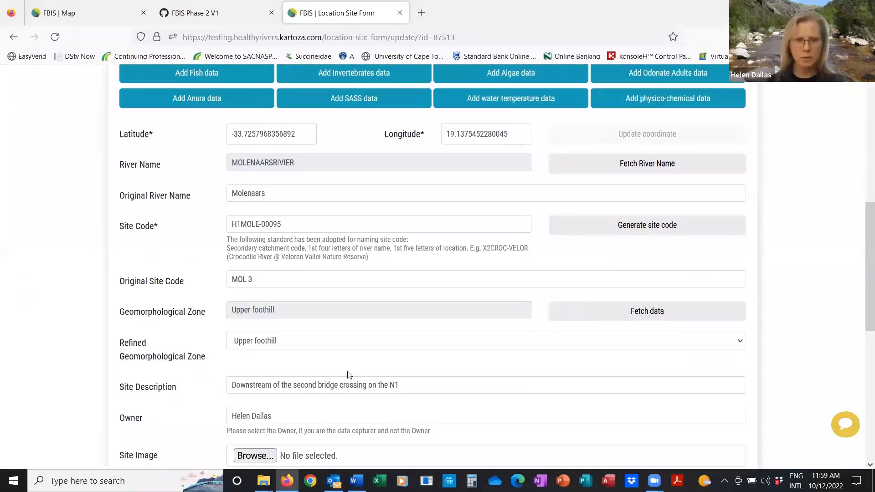
{"action": "left_click_drag", "start_coordinate": [319, 387], "coordinate": [292, 383]}
{"action": "type", "text": "third"}
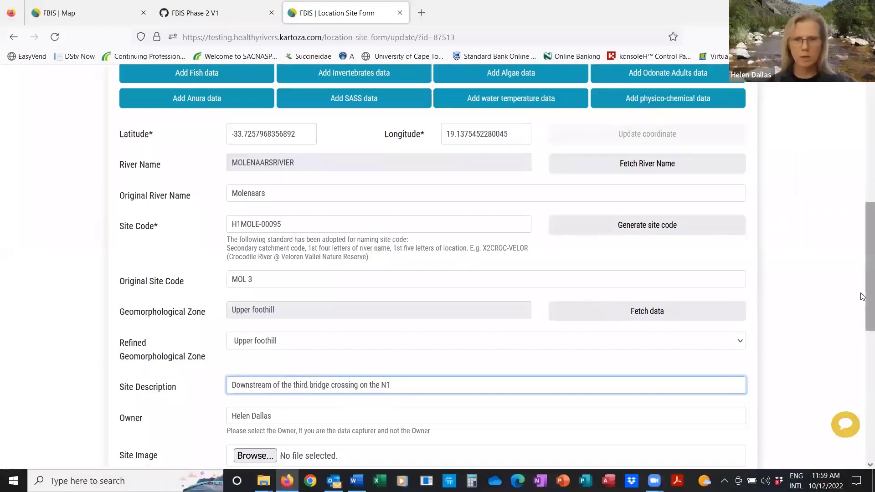
- Save the edited location site form, checking the site image on the way
{"action": "scroll", "coordinate": [862, 378], "scroll_direction": "down", "scroll_amount": 2}
{"action": "scroll", "coordinate": [862, 379], "scroll_direction": "down", "scroll_amount": 6}
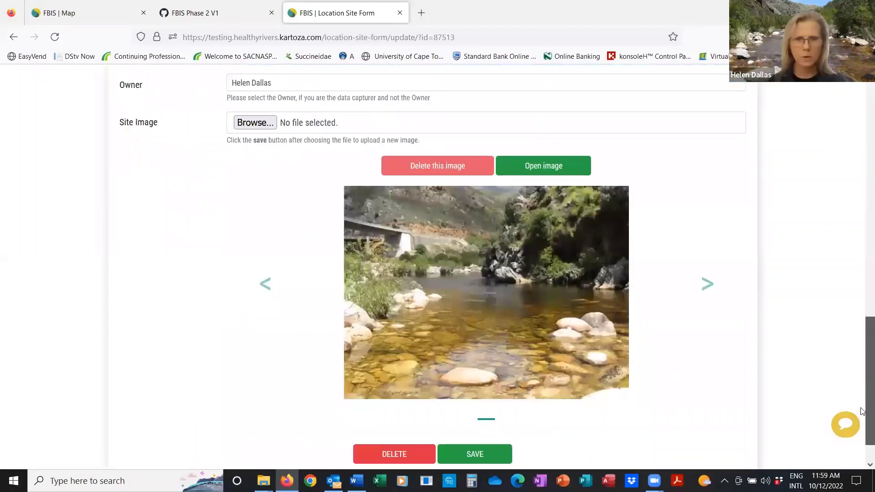
{"action": "scroll", "coordinate": [863, 412], "scroll_direction": "down", "scroll_amount": 1}
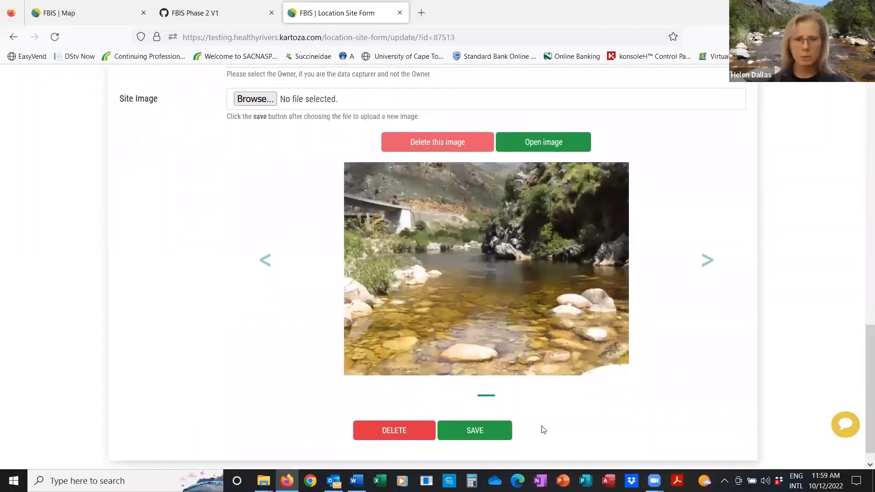
{"action": "left_click", "coordinate": [467, 433]}
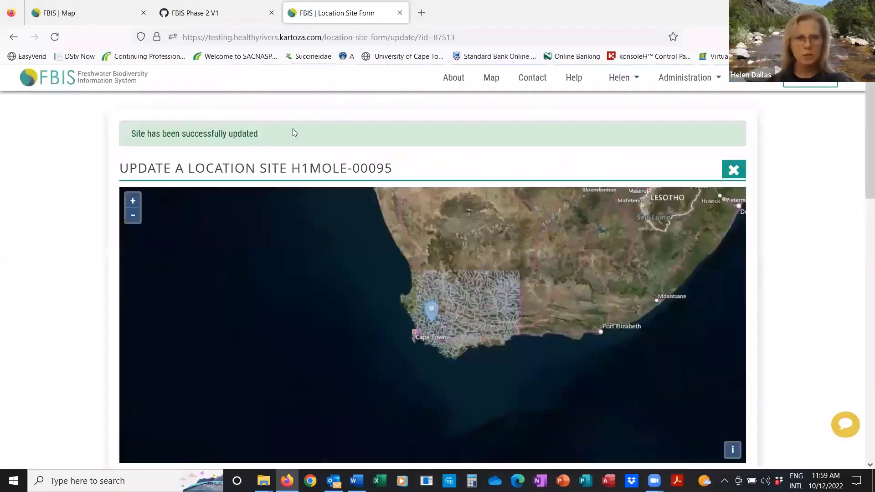
- Check the update message and the options for adding data to the site, and close the location site form
{"action": "left_click_drag", "start_coordinate": [265, 135], "coordinate": [113, 135]}
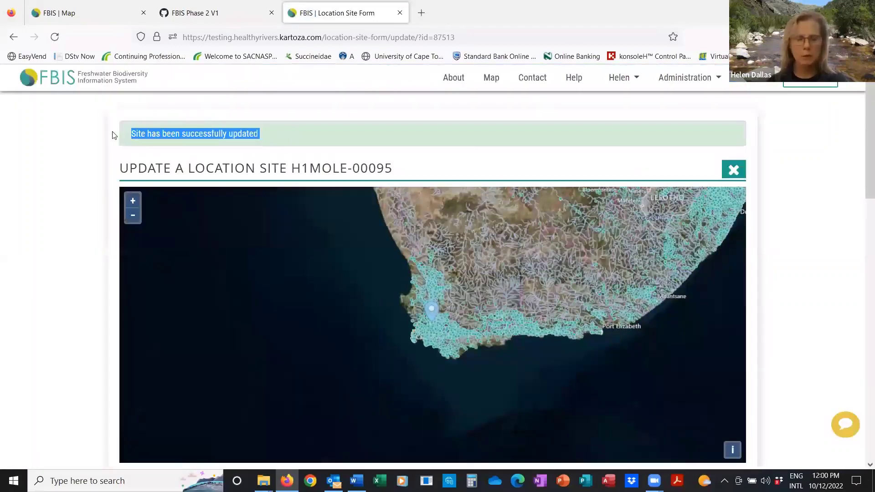
{"action": "scroll", "coordinate": [862, 245], "scroll_direction": "down", "scroll_amount": 5}
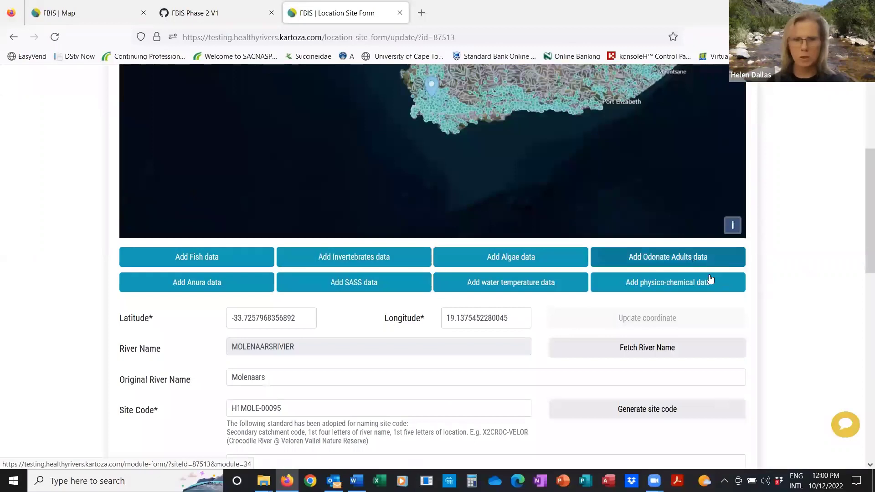
{"action": "scroll", "coordinate": [862, 228], "scroll_direction": "up", "scroll_amount": 5}
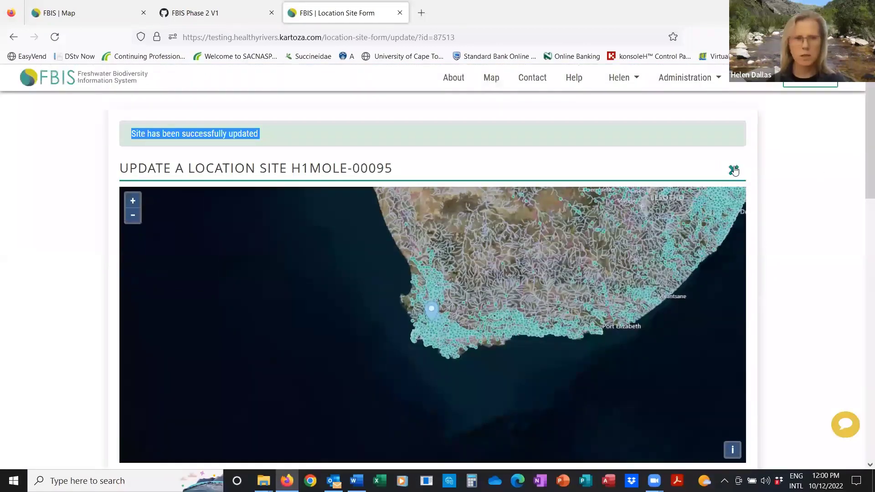
{"action": "left_click", "coordinate": [734, 170]}
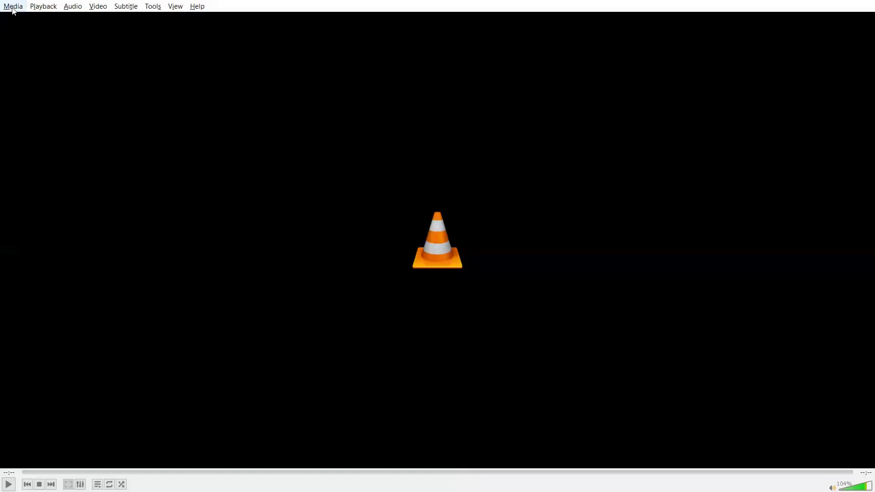
- Quit VLC media player and switch to the Firefox window showing the FBIS map
{"action": "left_click", "coordinate": [12, 6]}
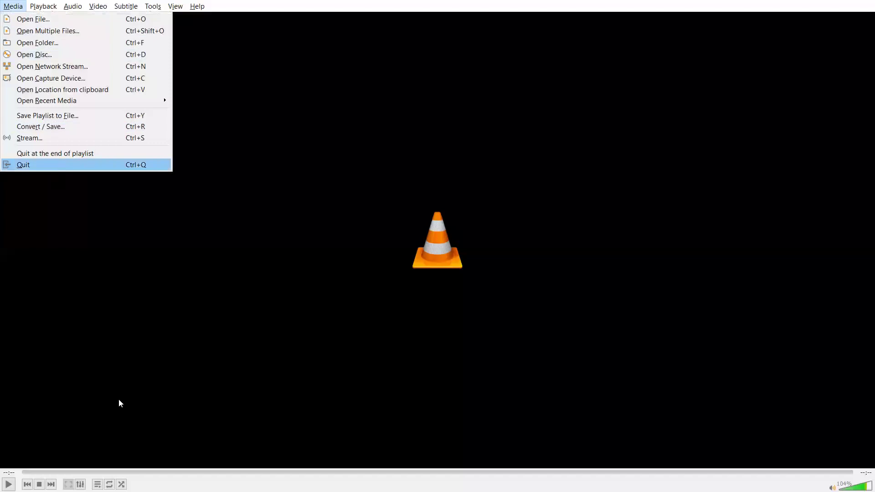
{"action": "key", "text": "Return"}
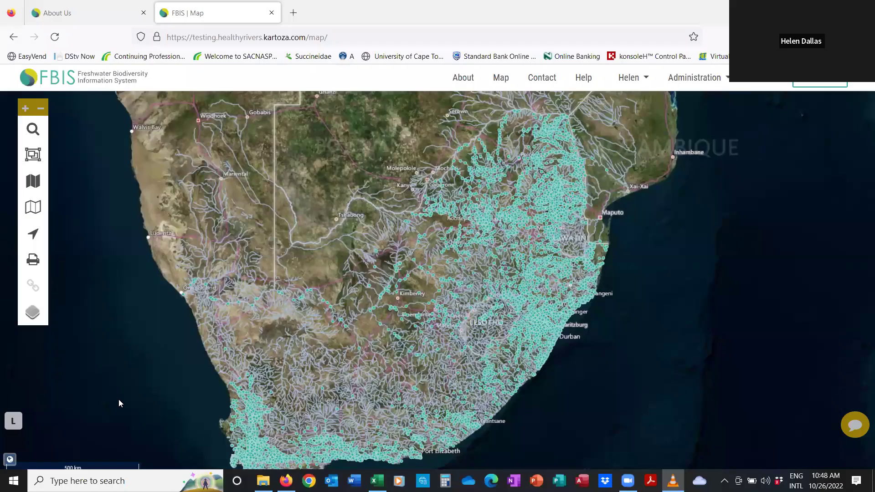
{"action": "key", "text": "alt+Tab"}
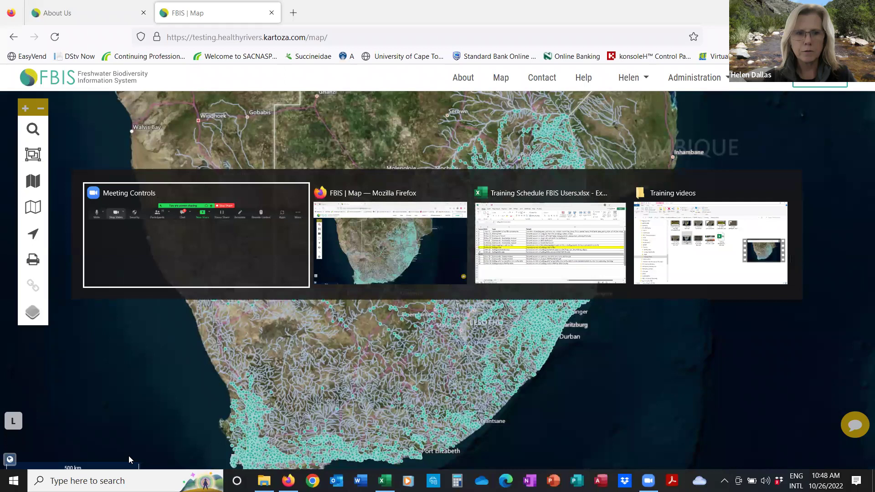
{"action": "left_click", "coordinate": [326, 277]}
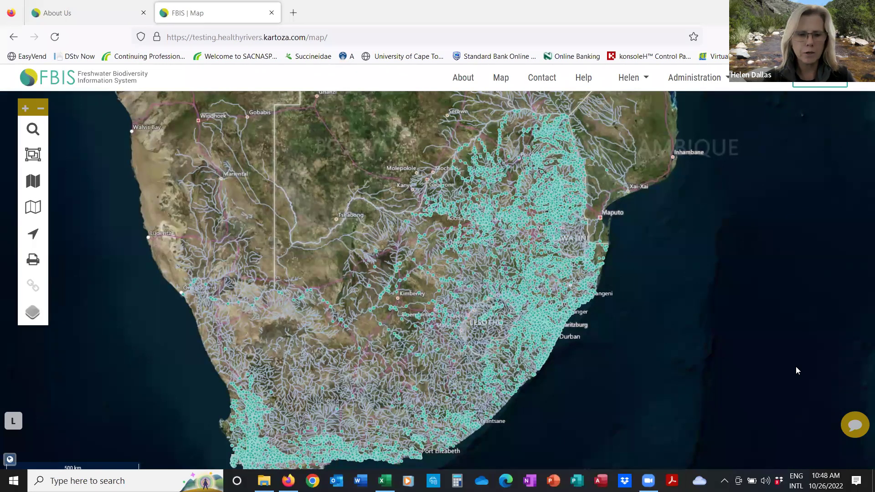
- Show the FBIS help page with the testing site information, and select the Training Schedule FBIS Users workbook window to switch to
{"action": "left_click", "coordinate": [101, 14]}
{"action": "key", "text": "alt+Tab"}
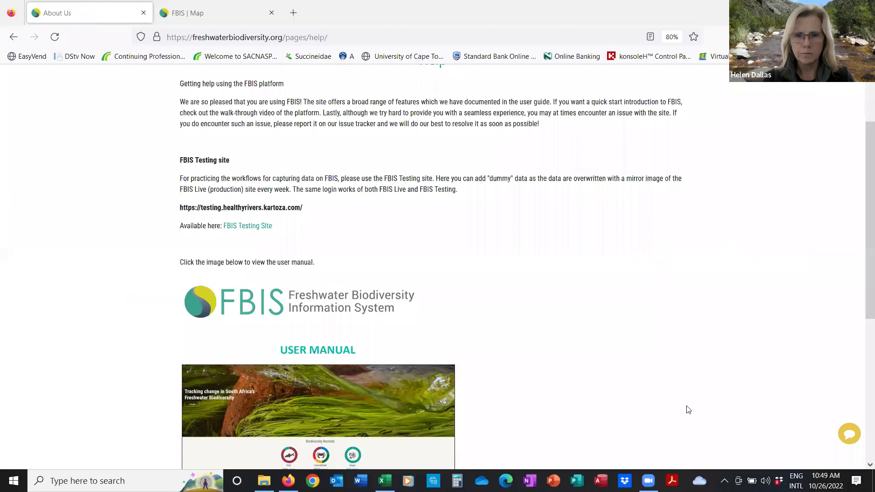
{"action": "key", "text": "alt+Tab"}
{"action": "key", "text": "alt+Tab"}
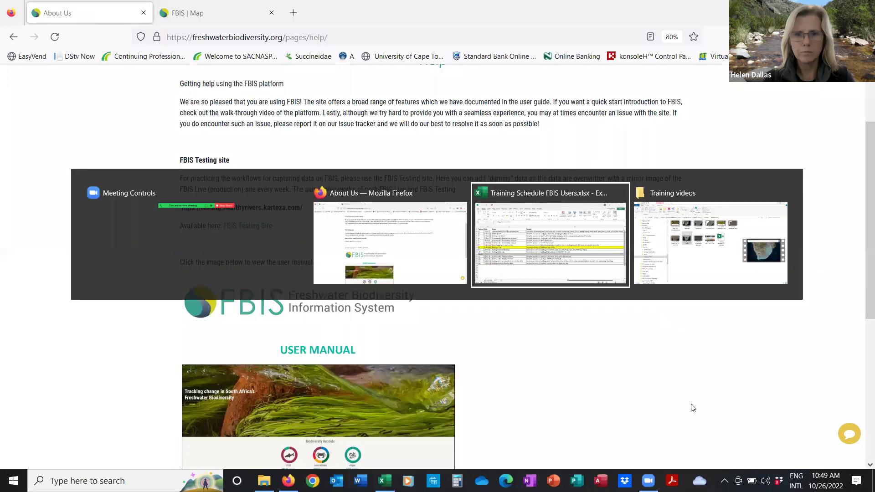
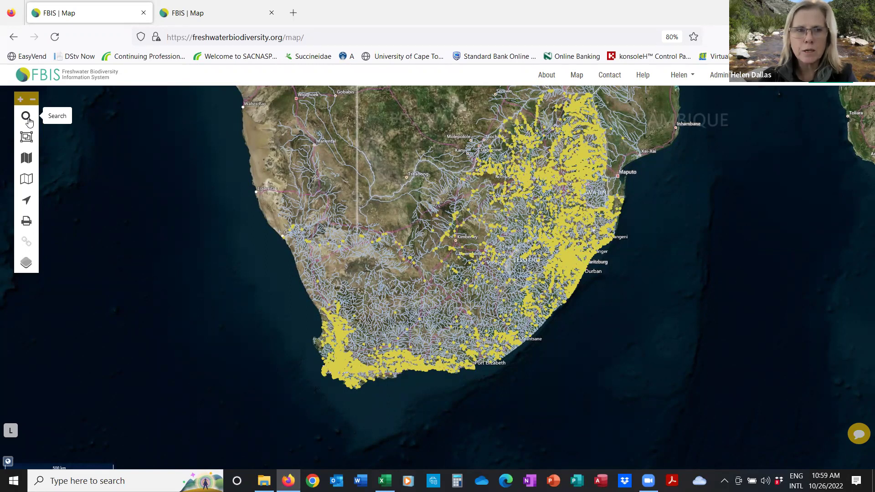
- Open the map search on the live FBIS site and expand the Data Sources filter to examine its options
{"action": "left_click", "coordinate": [27, 117]}
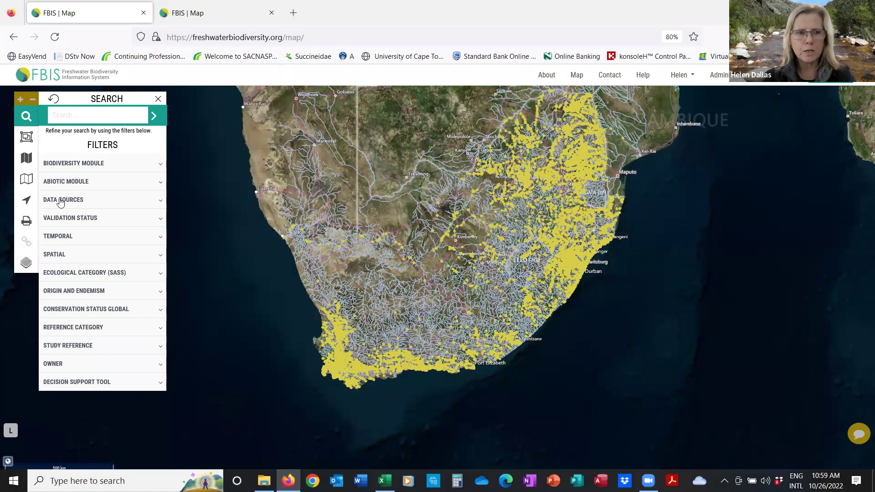
{"action": "left_click", "coordinate": [61, 201]}
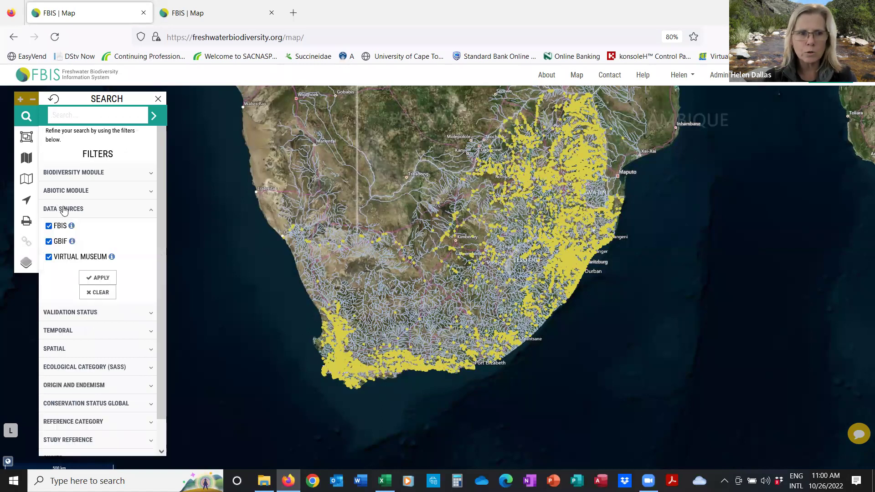
{"action": "key", "text": "ctrl+plus"}
{"action": "key", "text": "ctrl+plus"}
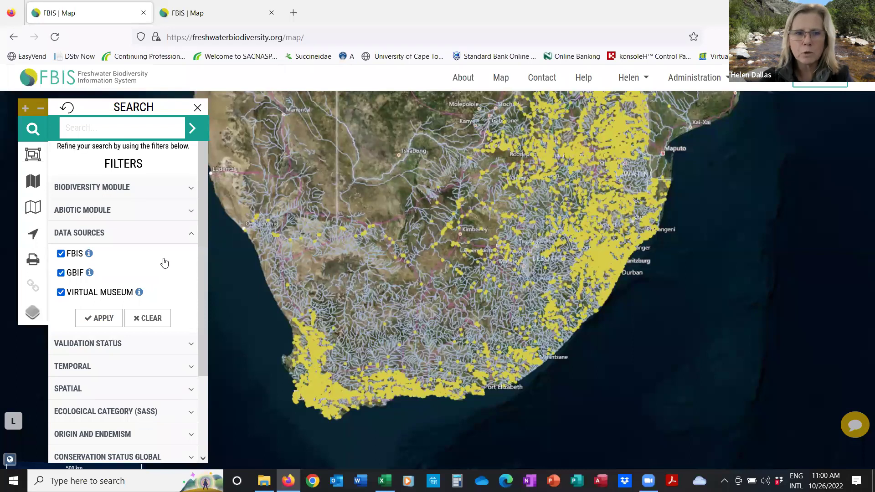
{"action": "scroll", "coordinate": [164, 261], "scroll_direction": "down", "scroll_amount": 2}
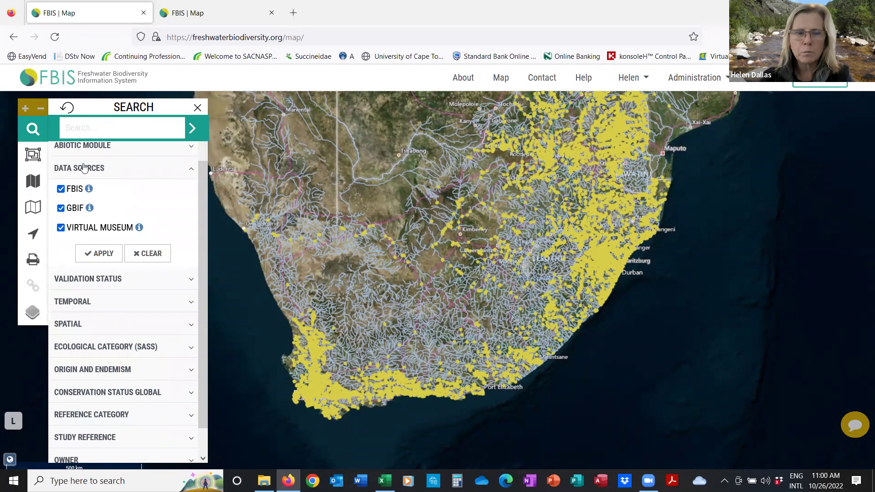